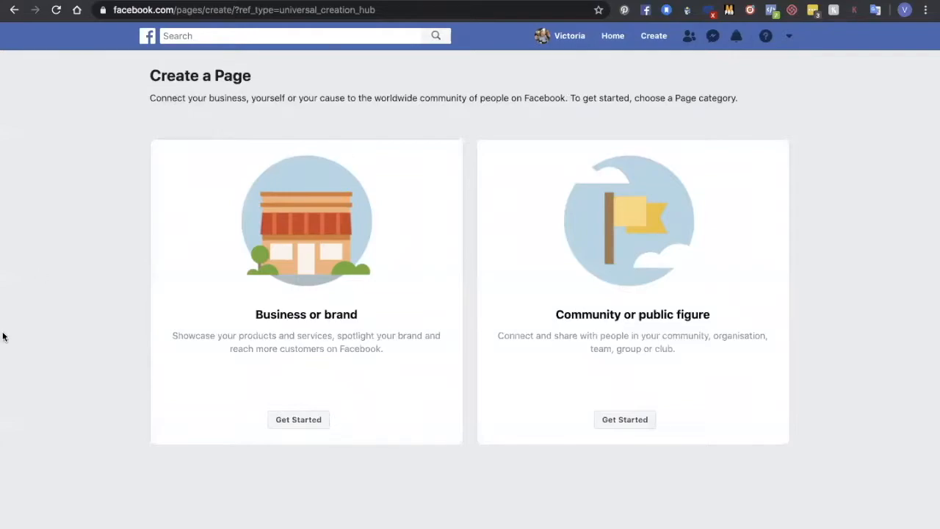
# Step: Start a new Business or brand page and name it Beautiful Indoor Plants
pyautogui.click(286, 420)
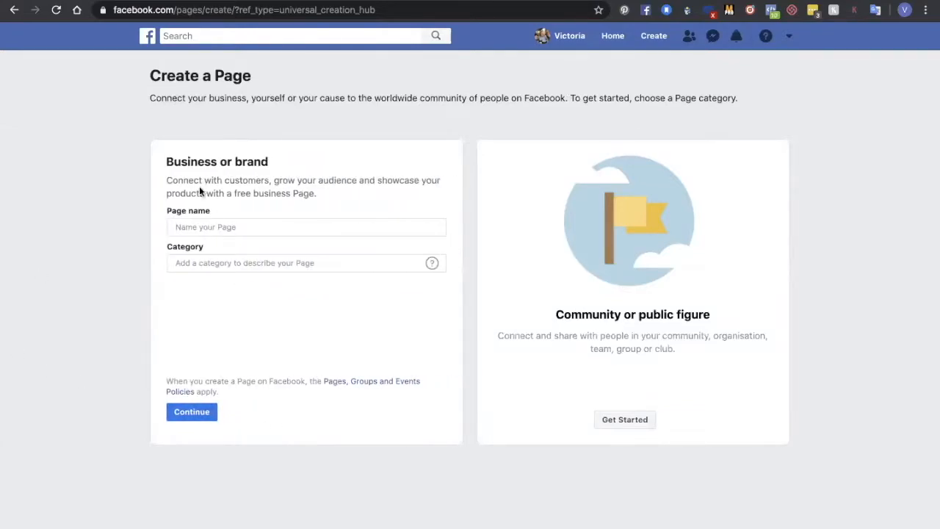
pyautogui.click(196, 227)
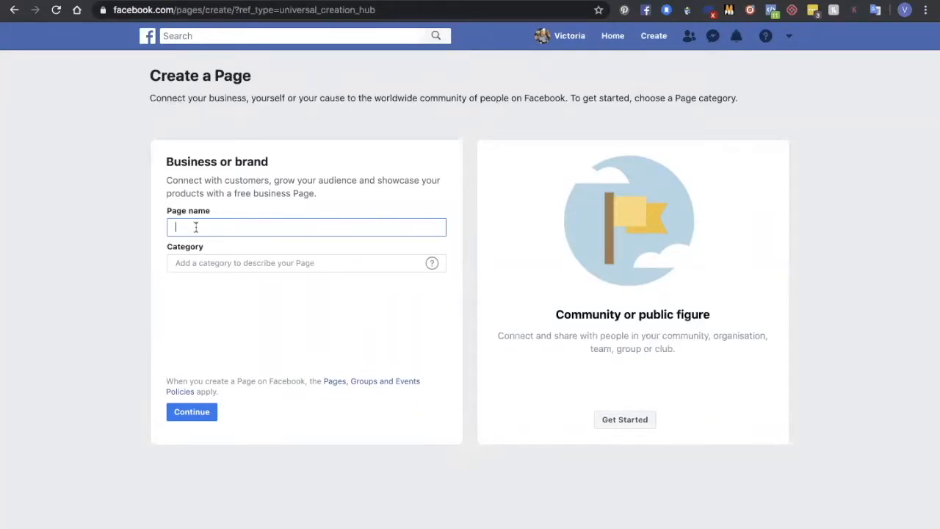
pyautogui.write('B')
pyautogui.write('old')
pyautogui.press('BackSpace')
pyautogui.press('BackSpace')
pyautogui.press('BackSpace')
pyautogui.write('eautiful l')
pyautogui.write('ndoor Plants')
# Step: Set the page's category to Product/Service and create the page
pyautogui.click(189, 264)
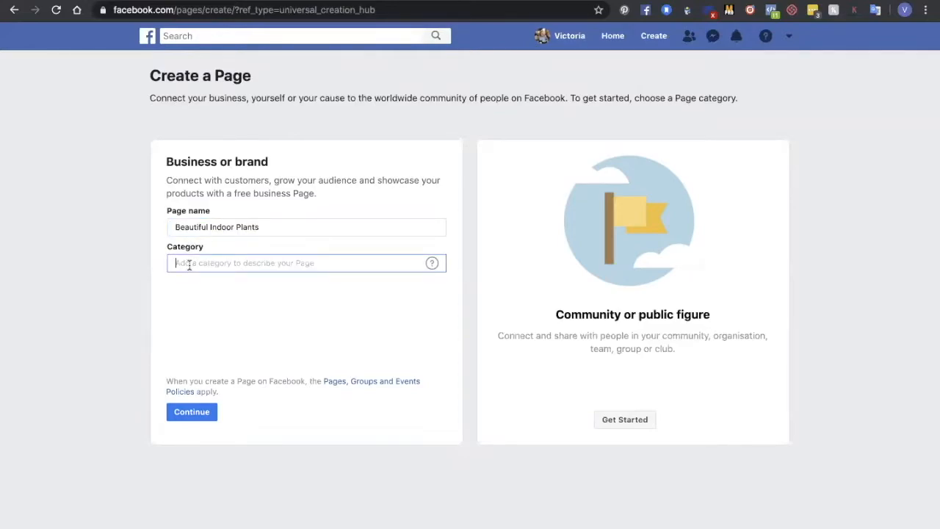
pyautogui.write('Business')
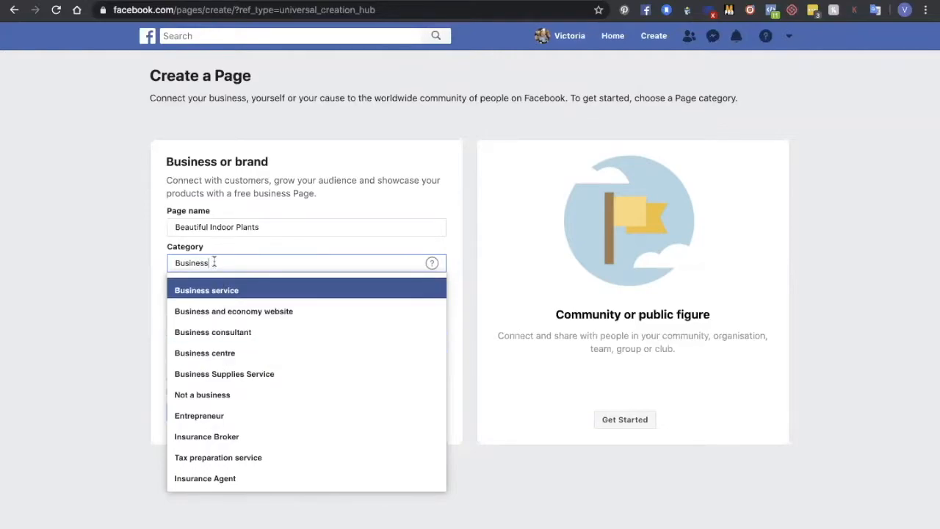
pyautogui.doubleClick(188, 263)
pyautogui.write('Product')
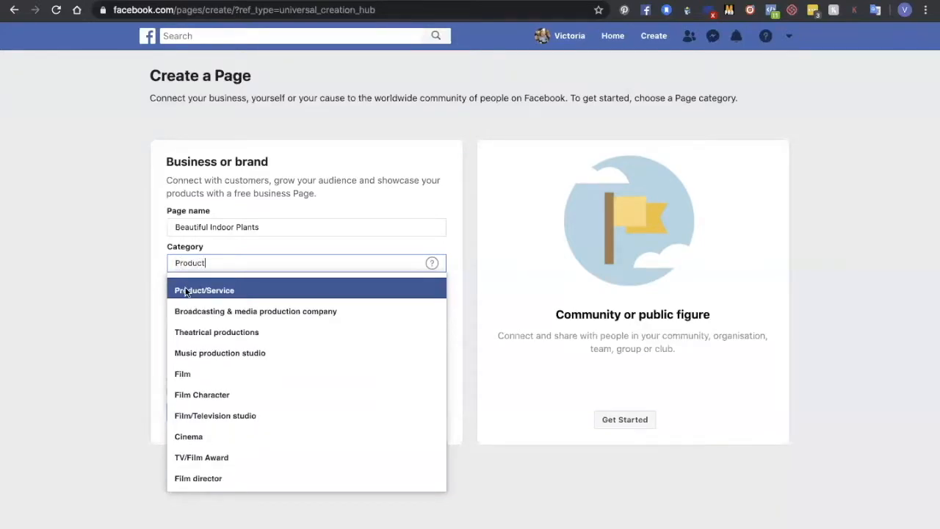
pyautogui.click(185, 291)
pyautogui.click(192, 414)
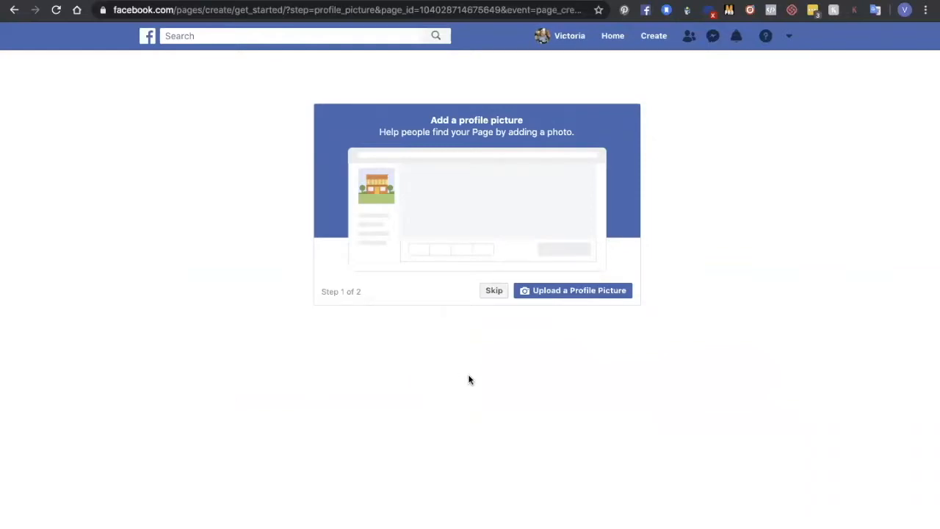
# Step: Upload Add a heading.png from the Downloads folder as the page's profile picture
pyautogui.click(555, 294)
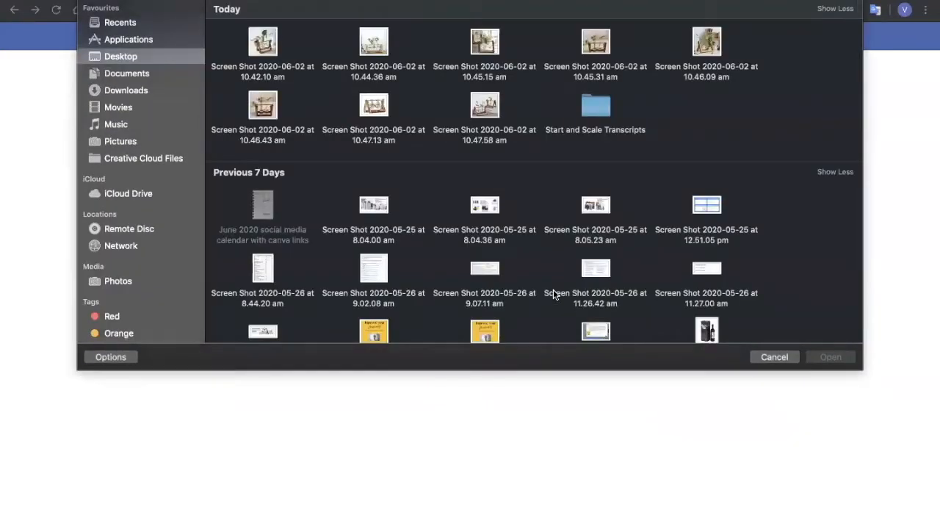
pyautogui.click(122, 89)
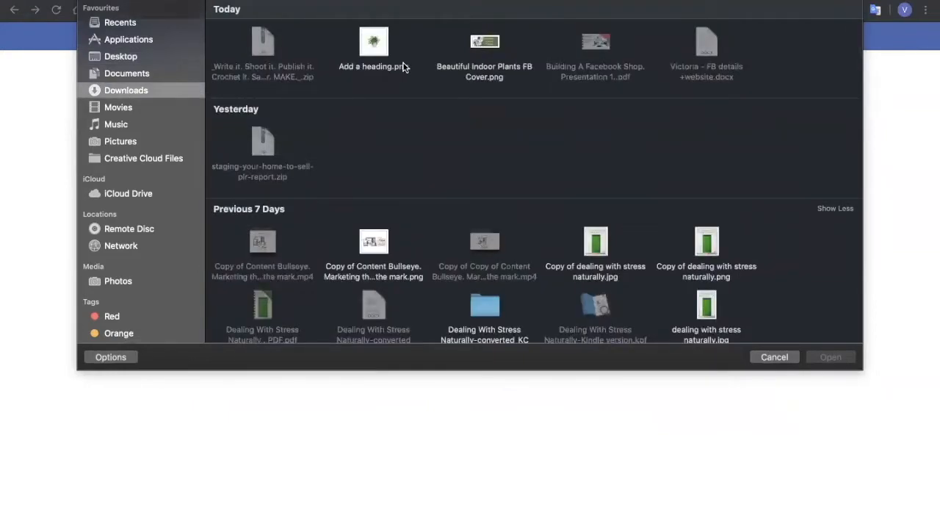
pyautogui.doubleClick(373, 42)
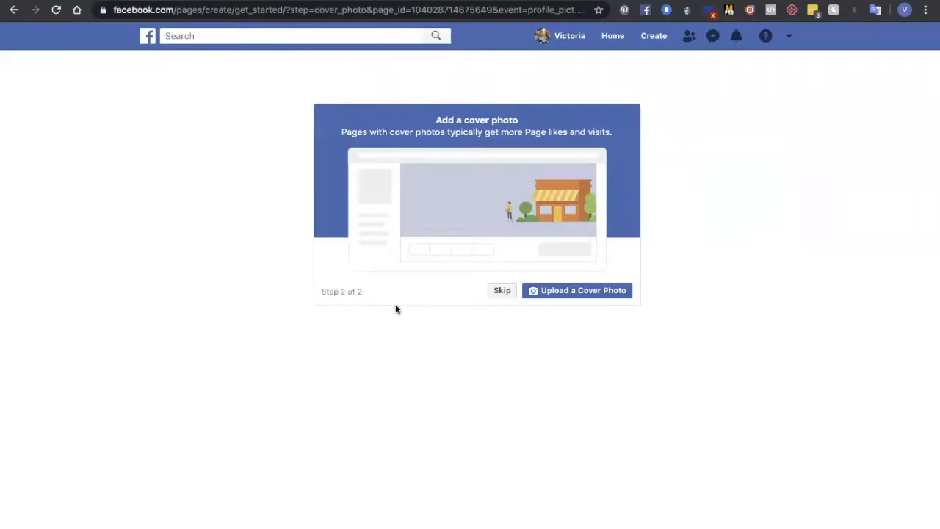
# Step: Upload Beautiful Indoor Plants FB Cover.png from Downloads as the page's cover photo and save it
pyautogui.click(562, 293)
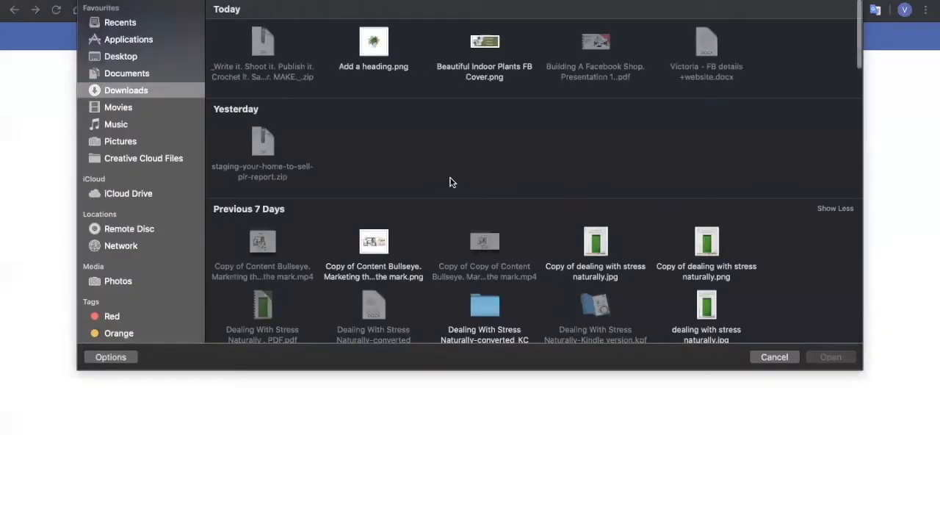
pyautogui.doubleClick(481, 45)
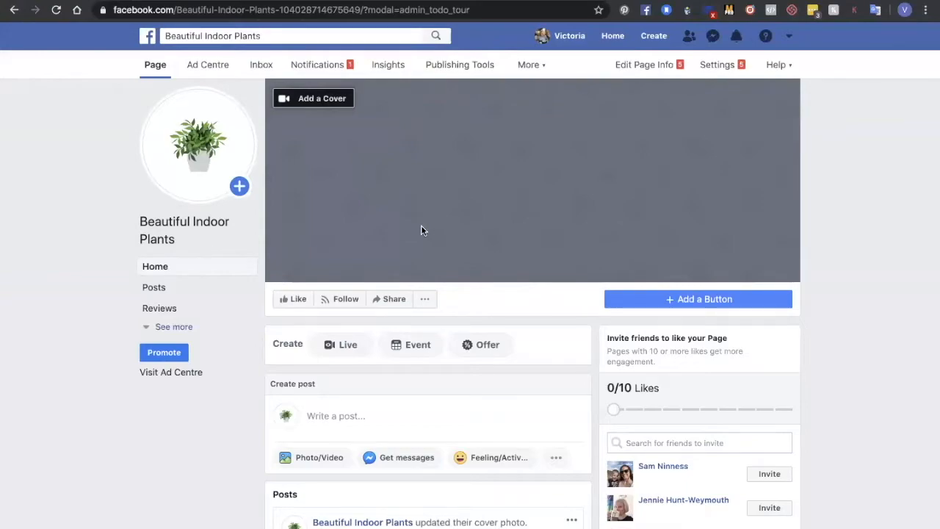
pyautogui.click(307, 98)
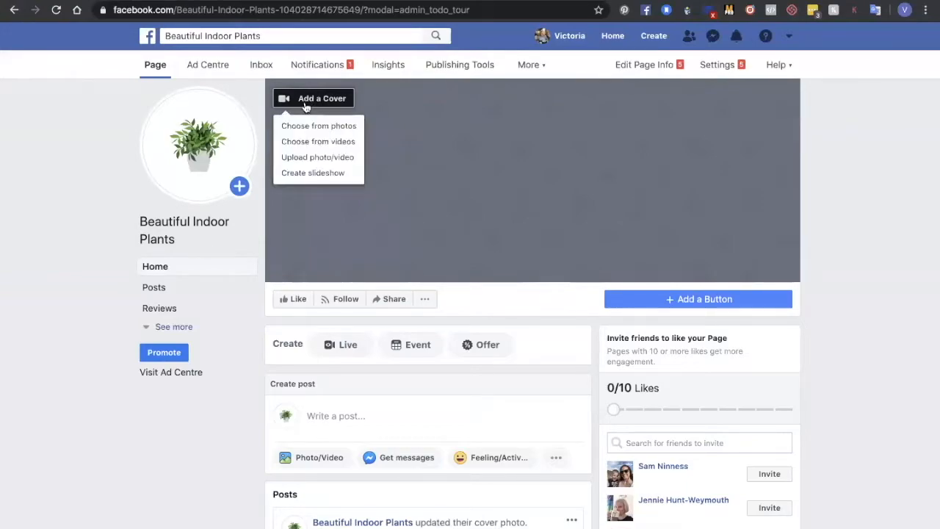
pyautogui.click(301, 157)
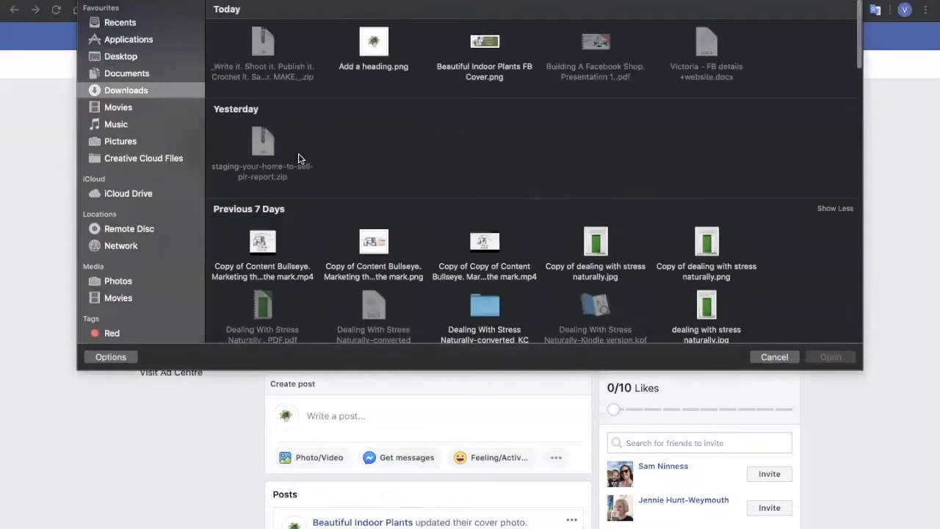
pyautogui.doubleClick(484, 43)
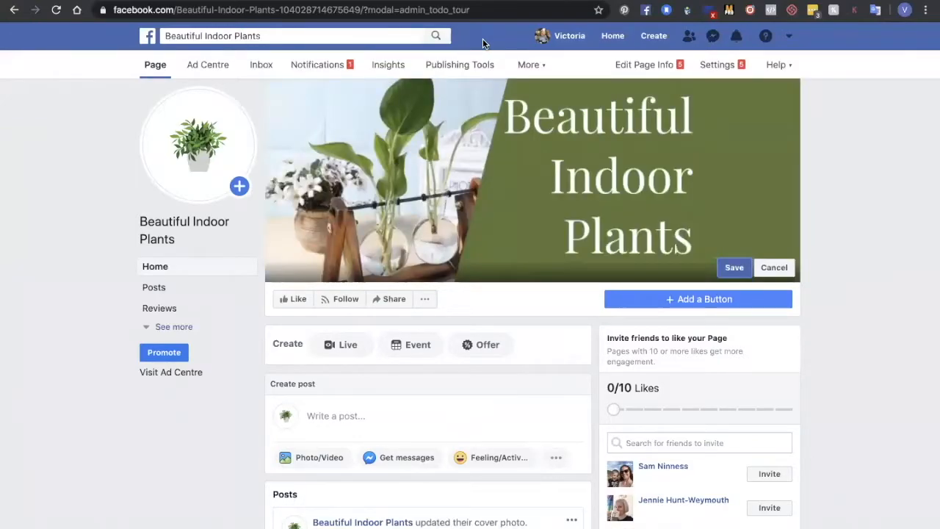
pyautogui.click(734, 268)
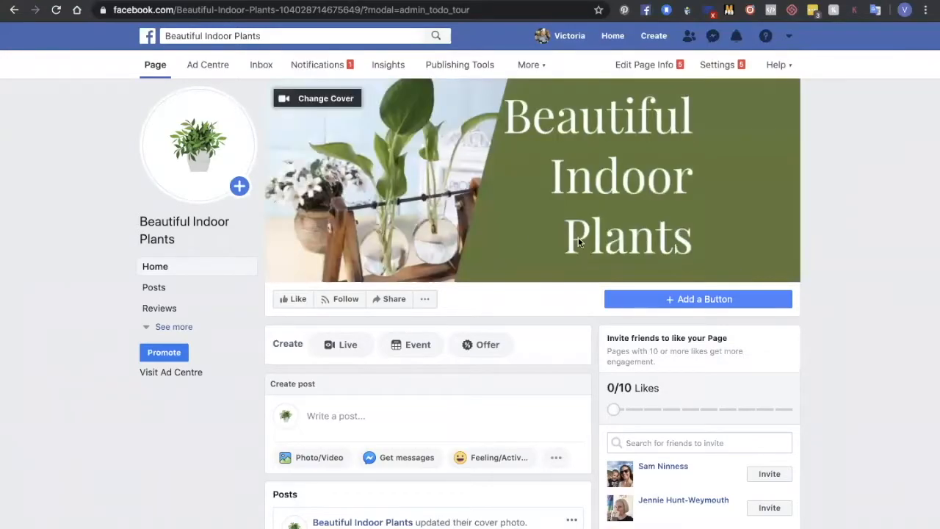
# Step: Hide the automatic cover photo update post from the page's timeline
pyautogui.moveTo(185, 126)
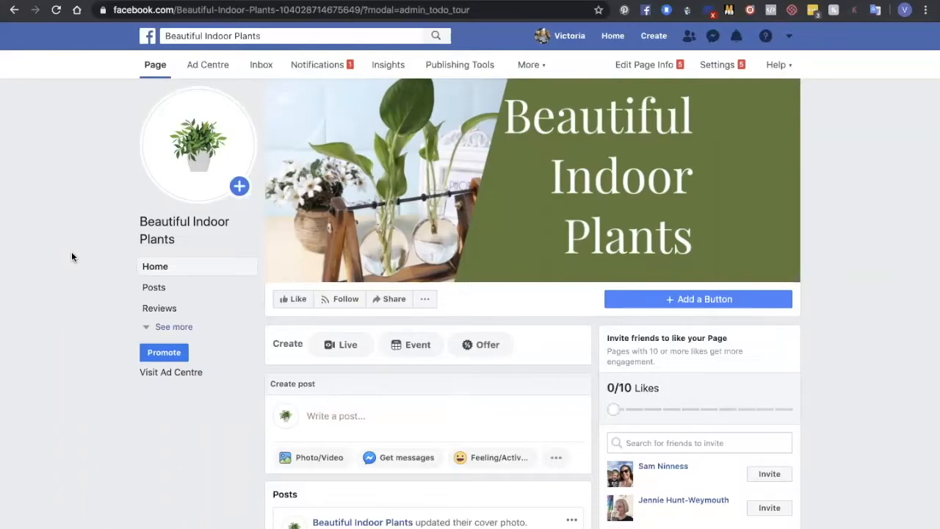
pyautogui.scroll(-2, 71, 257)
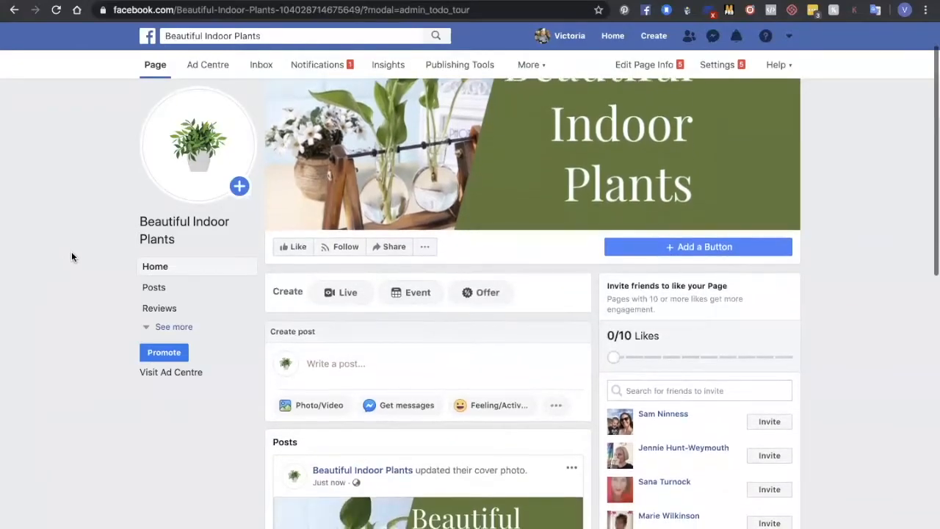
pyautogui.scroll(-2, 71, 257)
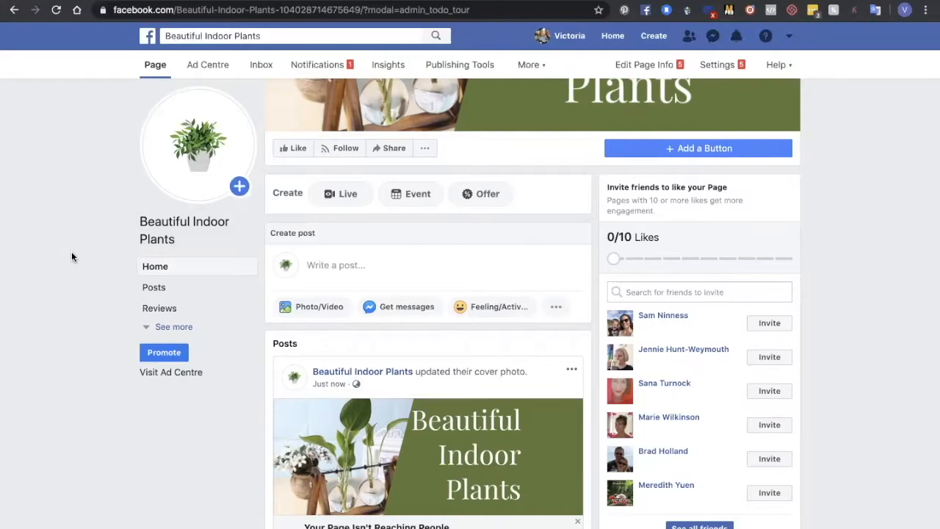
pyautogui.scroll(-3, 72, 256)
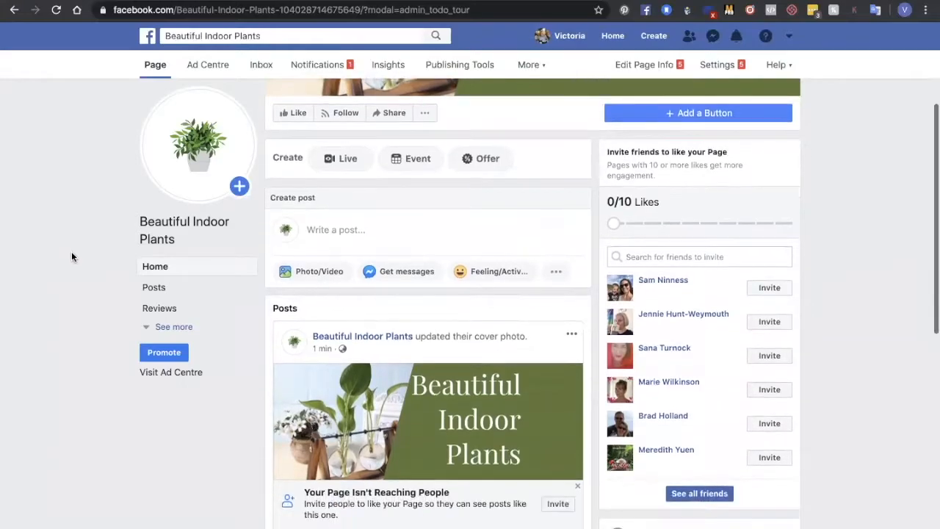
pyautogui.scroll(-2, 72, 251)
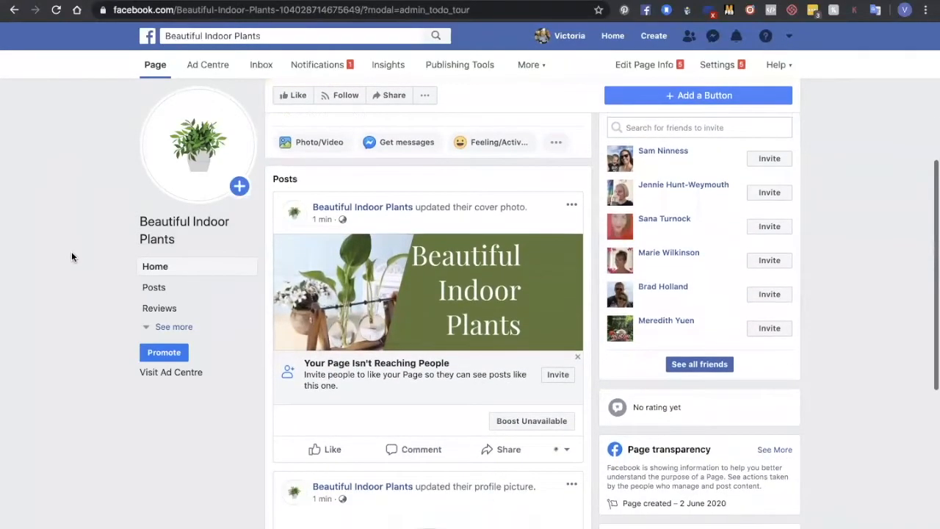
pyautogui.click(572, 193)
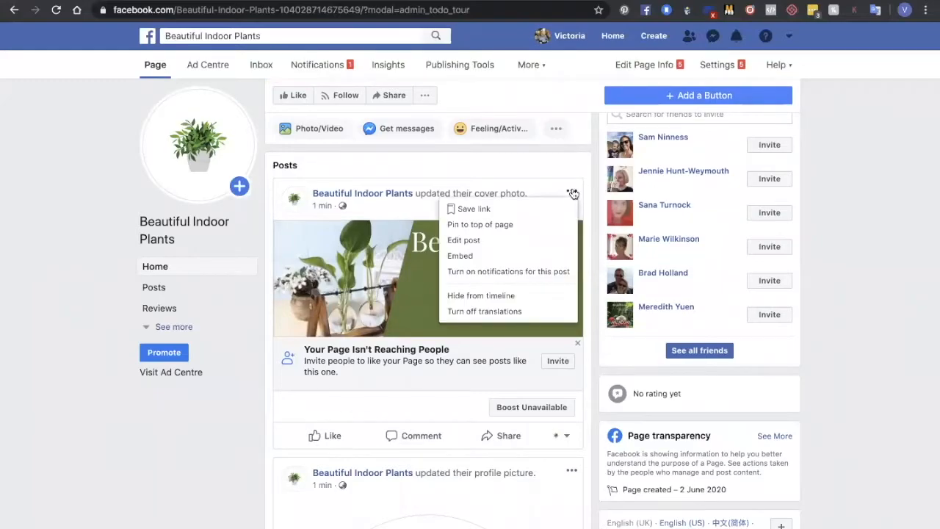
pyautogui.click(488, 295)
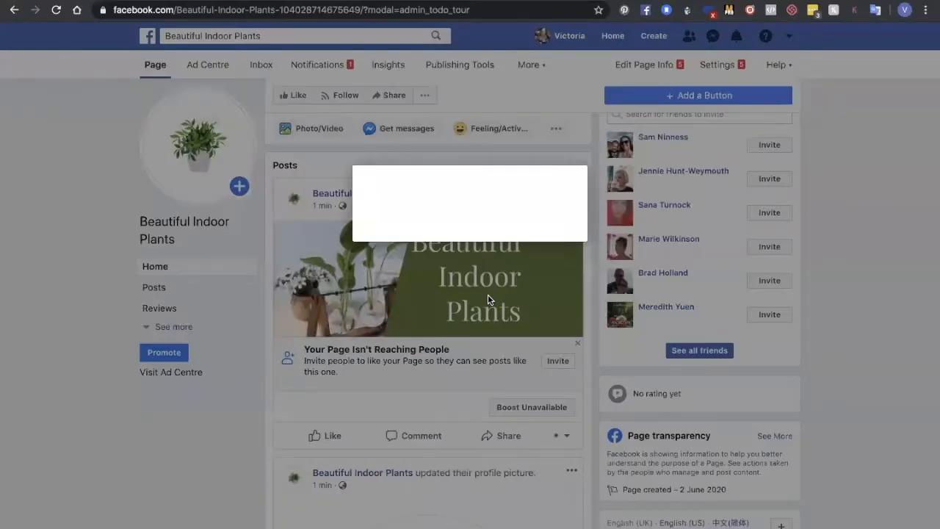
pyautogui.click(594, 247)
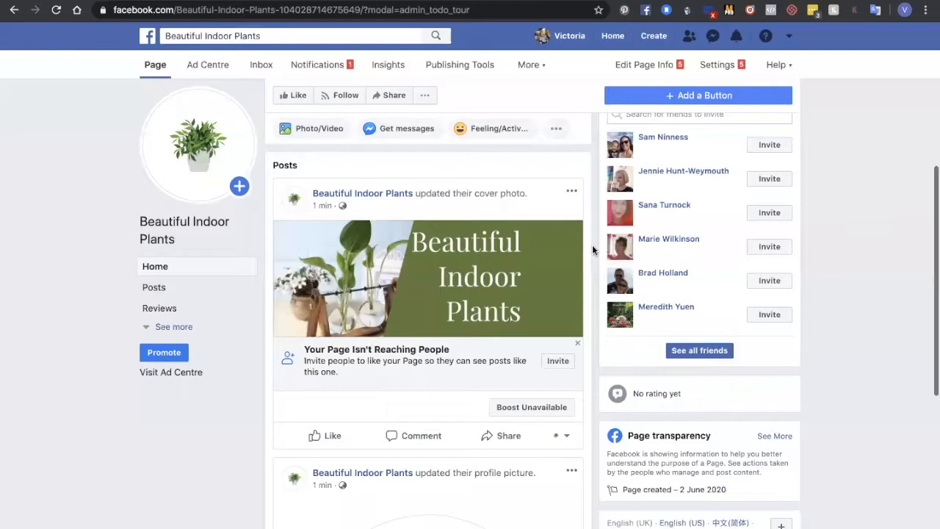
# Step: Hide the profile picture update post from the page's timeline
pyautogui.click(572, 243)
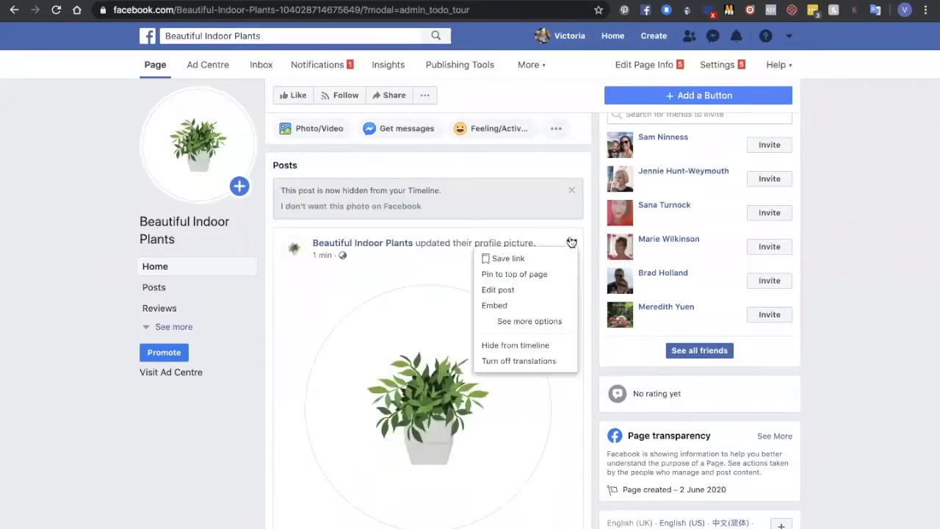
pyautogui.click(513, 345)
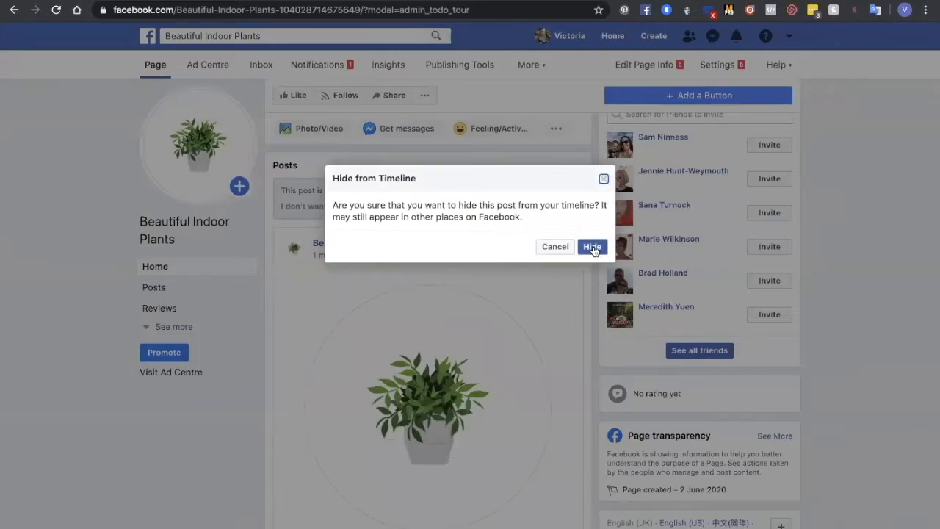
pyautogui.click(592, 247)
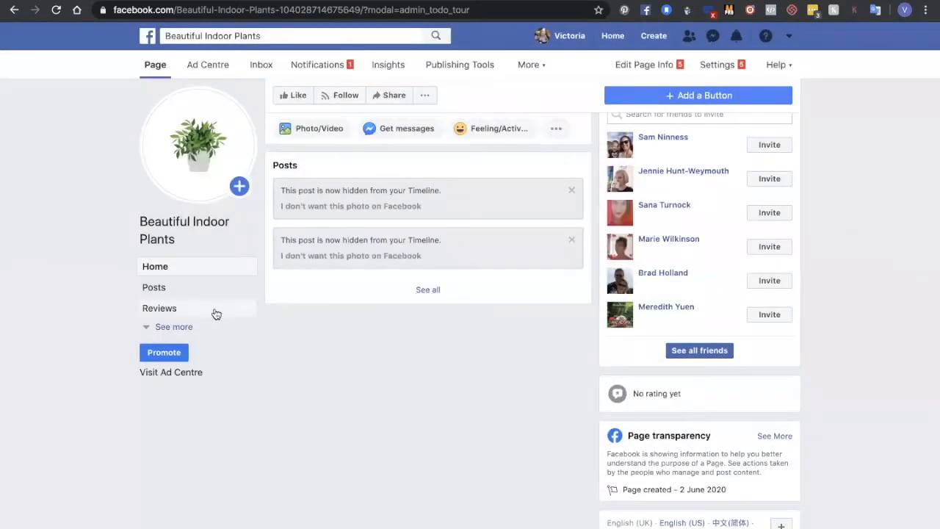
# Step: Publish a page post with the image 1.png and the text "What do you think?"
pyautogui.scroll(2, 85, 299)
pyautogui.scroll(5, 85, 298)
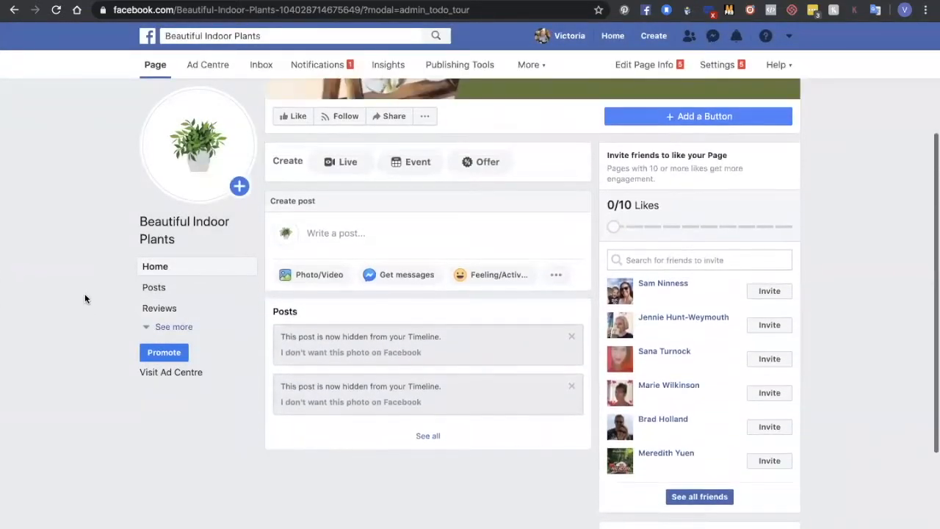
pyautogui.scroll(2, 84, 298)
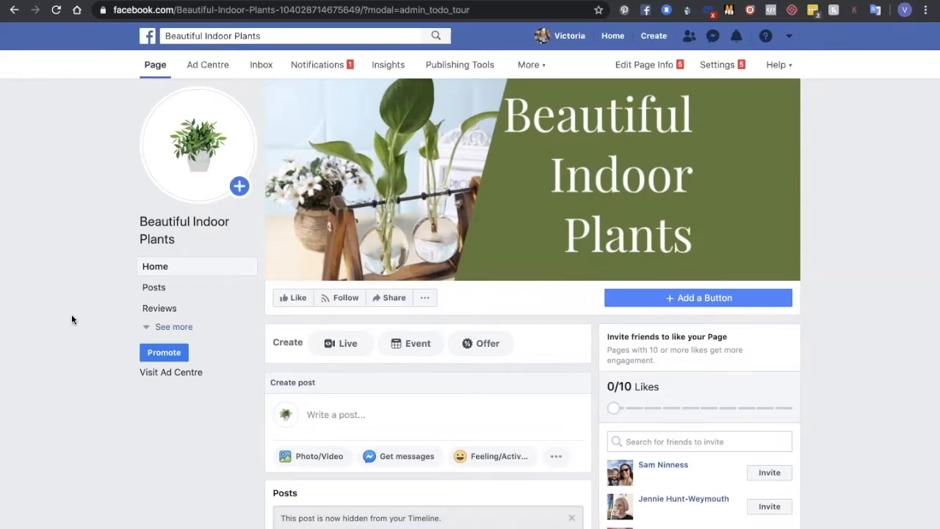
pyautogui.click(310, 415)
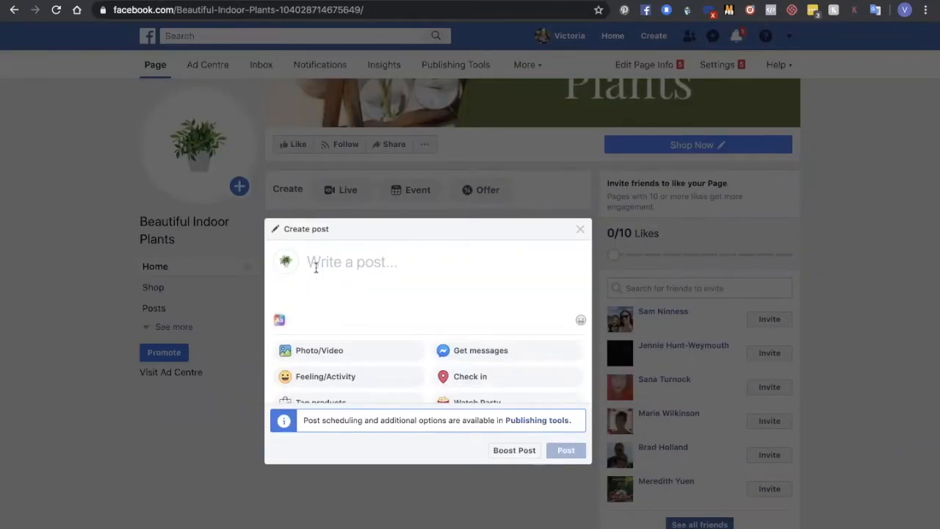
pyautogui.click(309, 353)
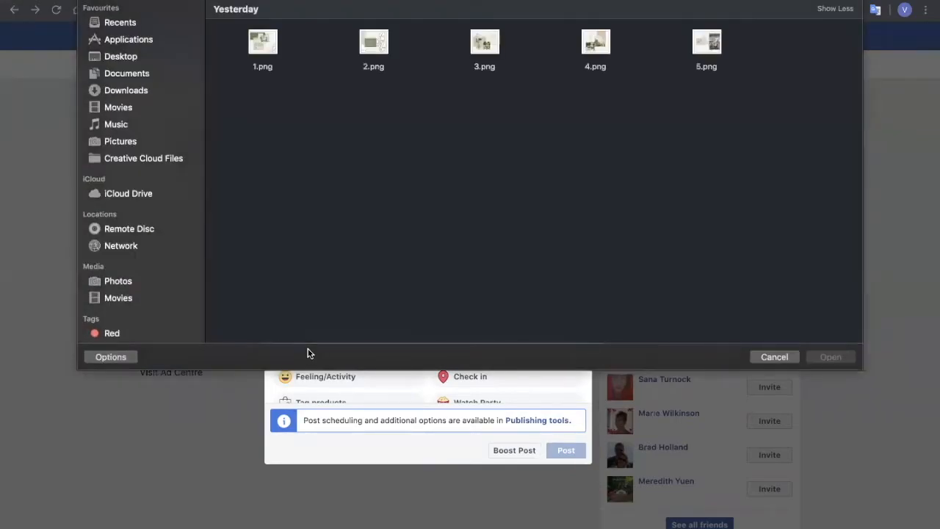
pyautogui.doubleClick(263, 38)
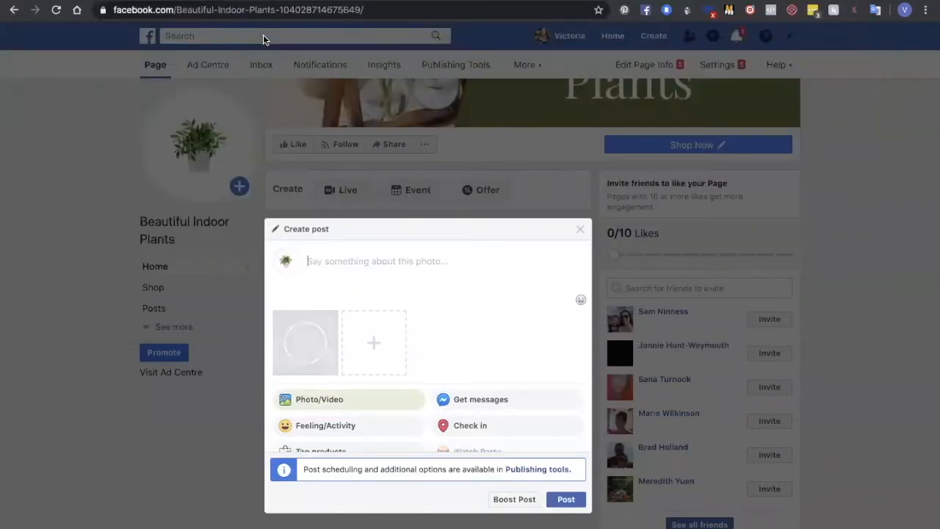
pyautogui.click(310, 261)
pyautogui.write('What')
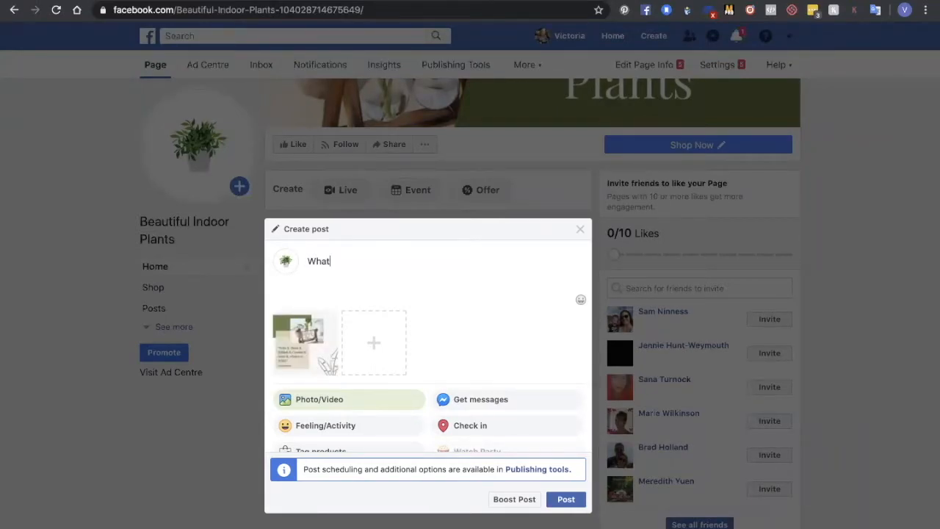
pyautogui.write(' do you think?')
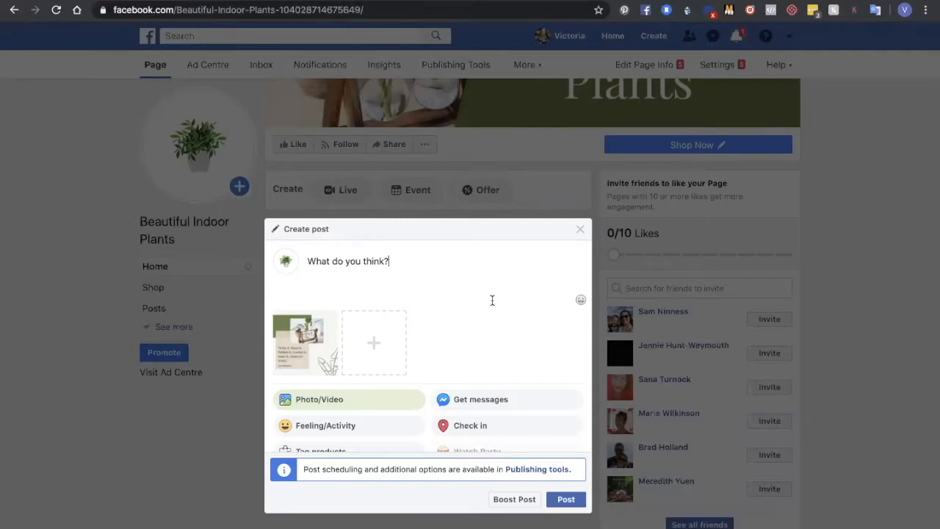
pyautogui.click(566, 500)
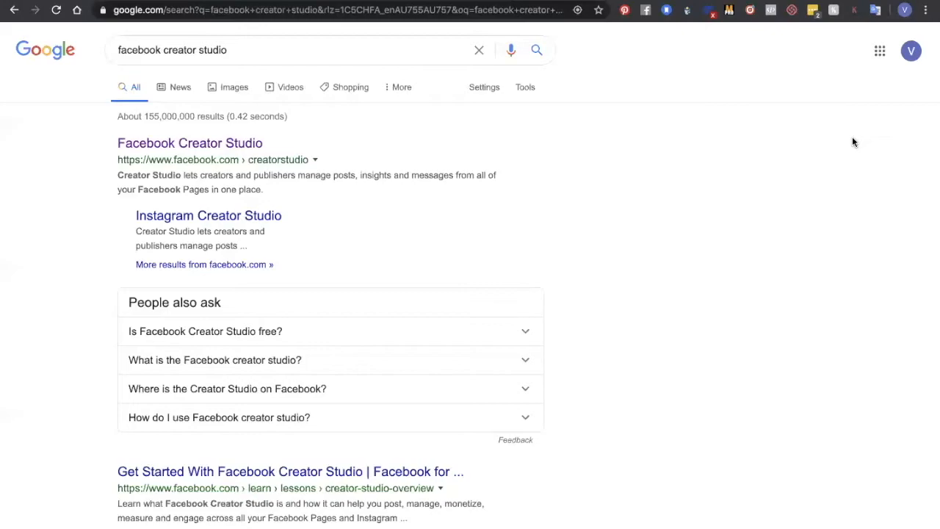
# Step: Open Facebook Creator Studio from the Google search results
pyautogui.click(176, 146)
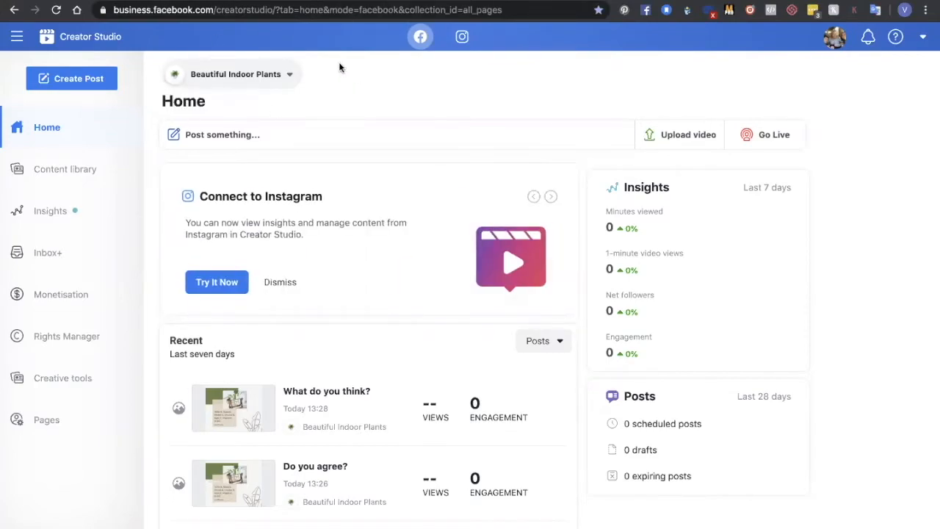
# Step: Start a new Facebook post and attach the photo 2.png from the "_Write it. Shoot it. Publish it." folder in Downloads
pyautogui.click(62, 81)
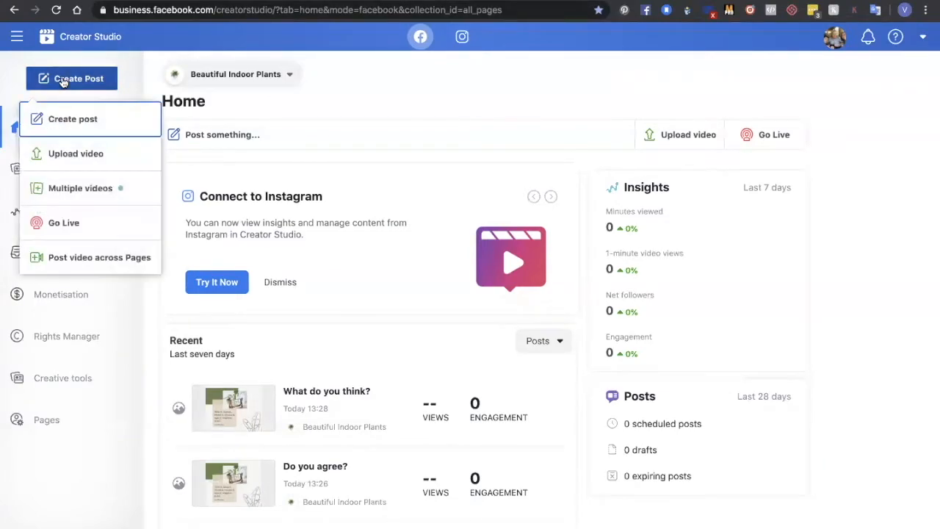
pyautogui.click(58, 119)
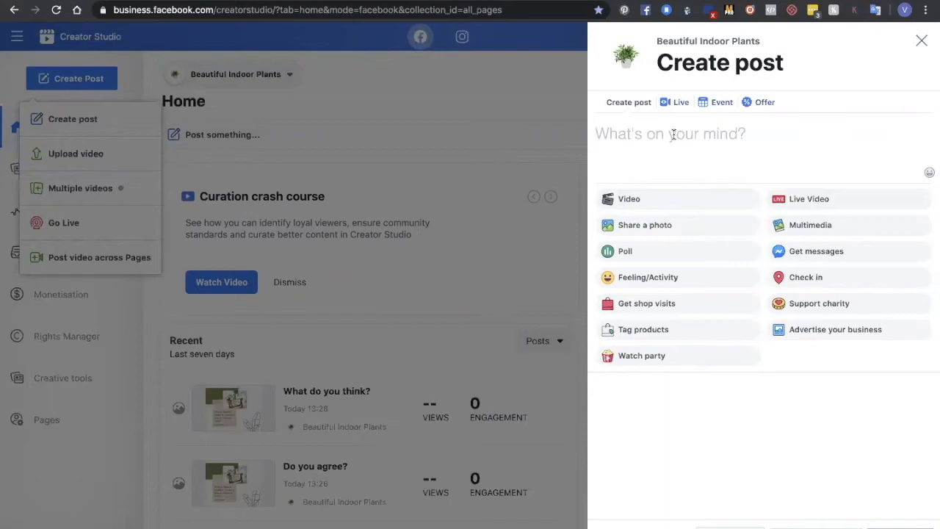
pyautogui.click(628, 227)
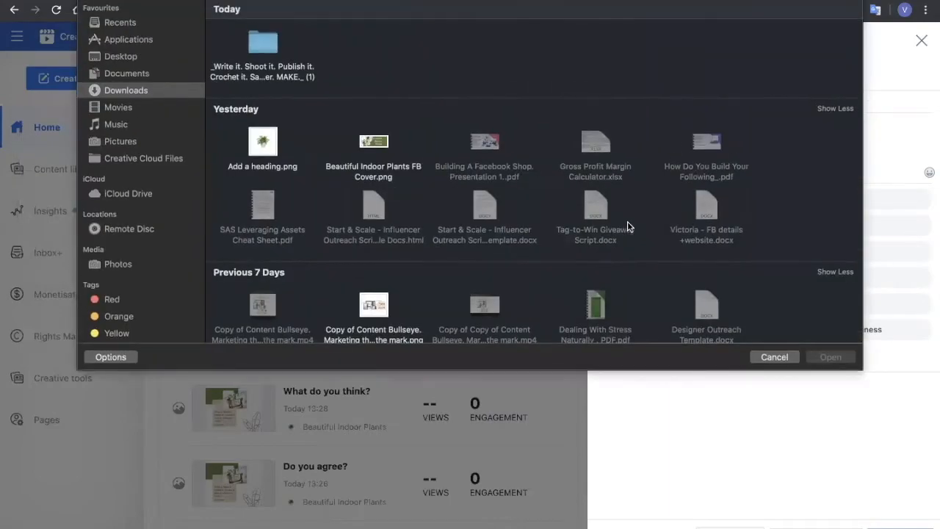
pyautogui.doubleClick(262, 45)
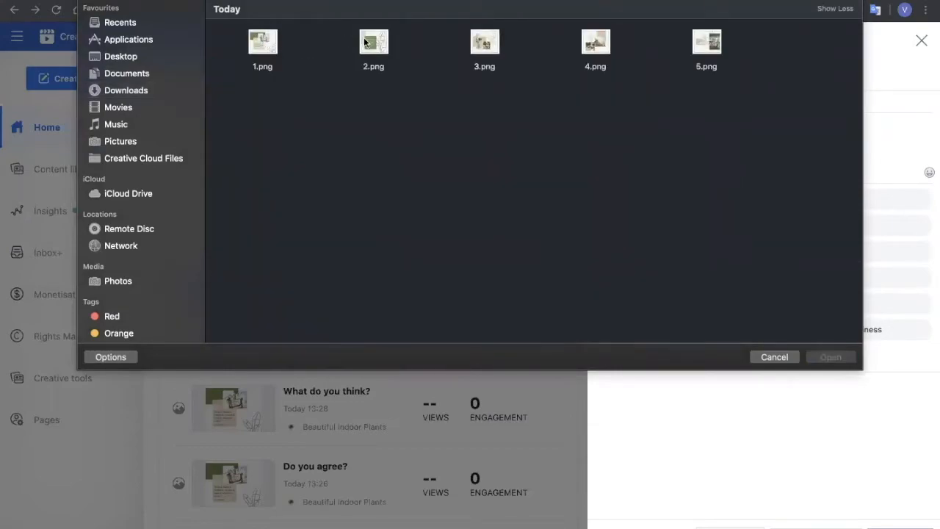
pyautogui.doubleClick(371, 43)
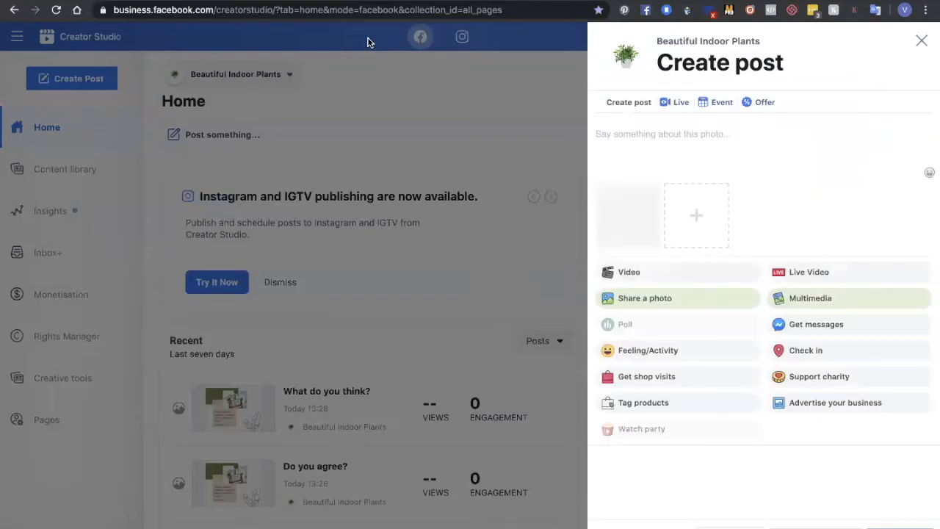
# Step: Write the post text "Tag a friend who loves their indoor plants (maybe more than people 😂 )"
pyautogui.click(601, 137)
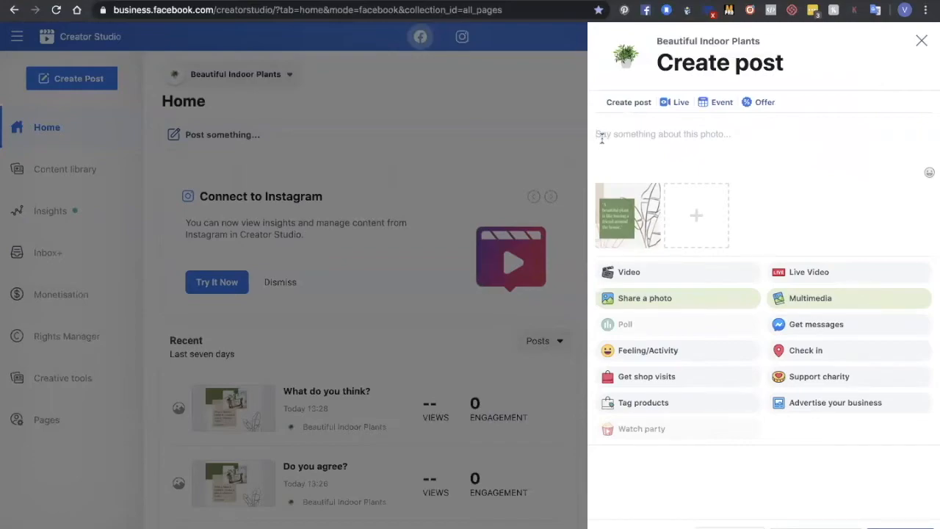
pyautogui.write('Tag a freind')
pyautogui.press('BackSpace')
pyautogui.press('BackSpace')
pyautogui.press('BackSpace')
pyautogui.press('BackSpace')
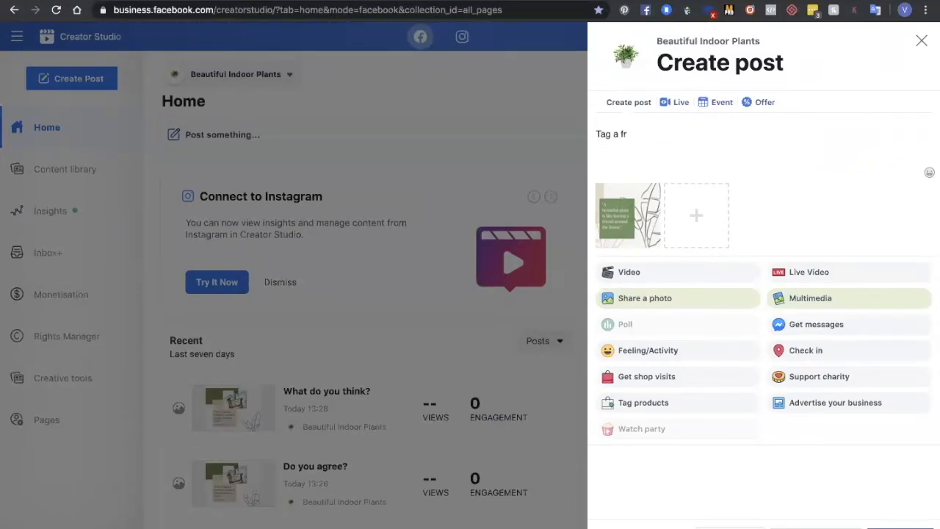
pyautogui.write('iend who ')
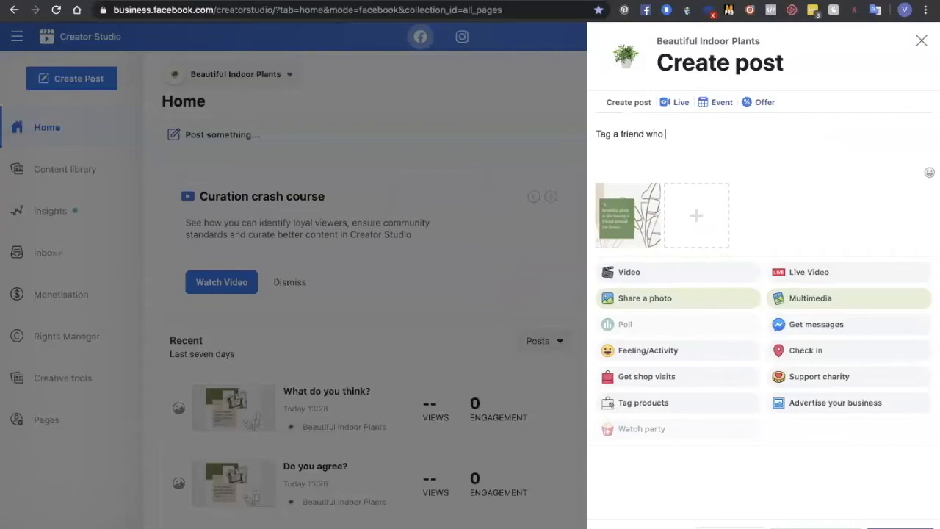
pyautogui.write('loves their indoor plants (')
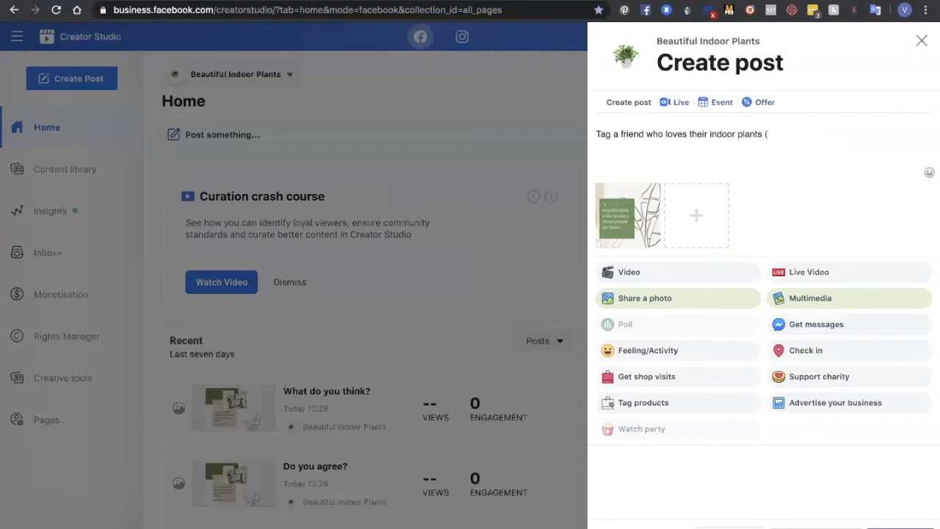
pyautogui.write('maybe more than people')
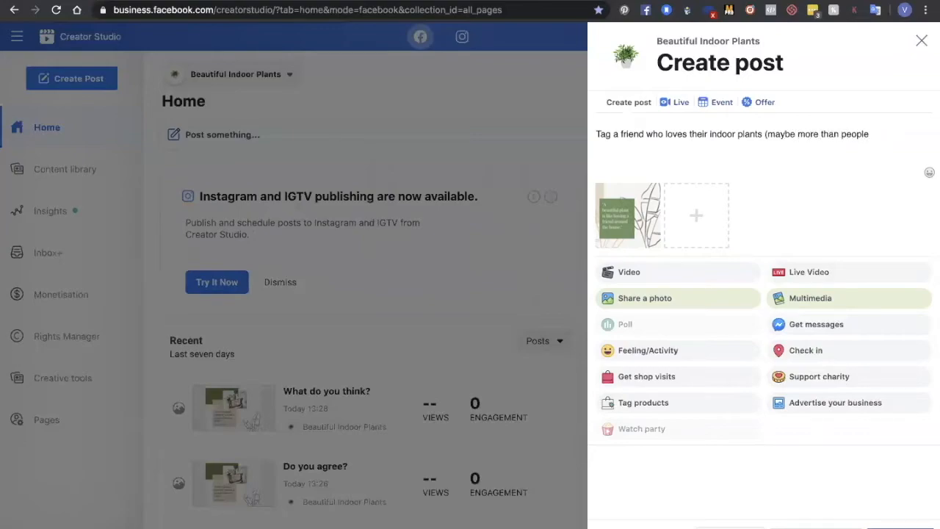
pyautogui.write(' 😂 )')
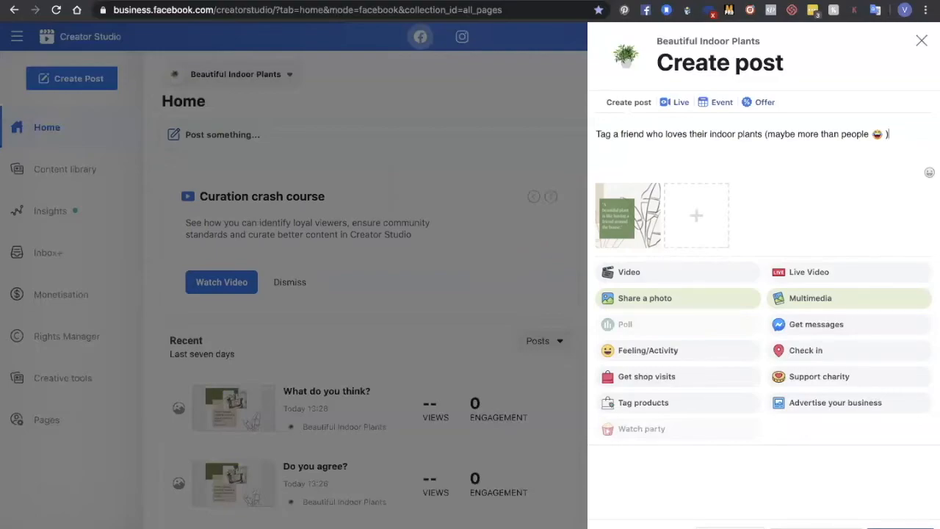
# Step: Schedule the post for publication on 4/6/2020 and submit it
pyautogui.click(850, 527)
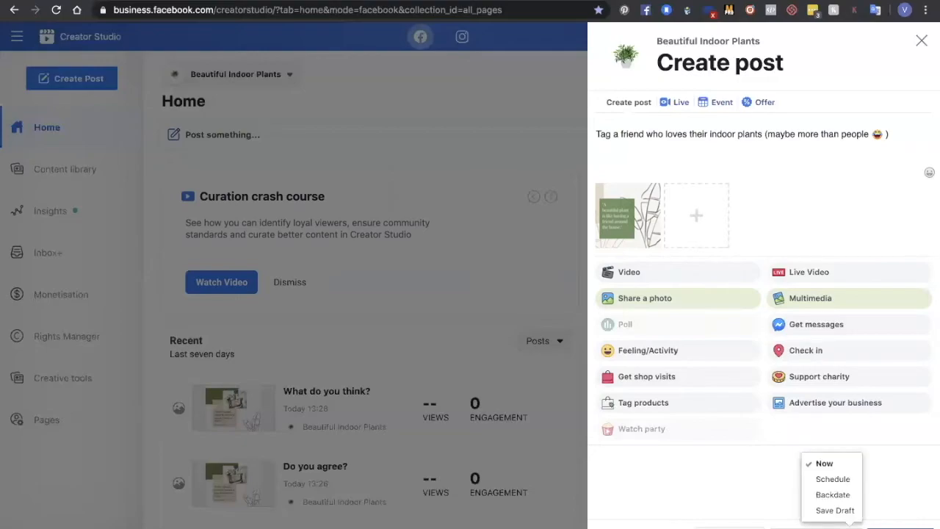
pyautogui.click(831, 478)
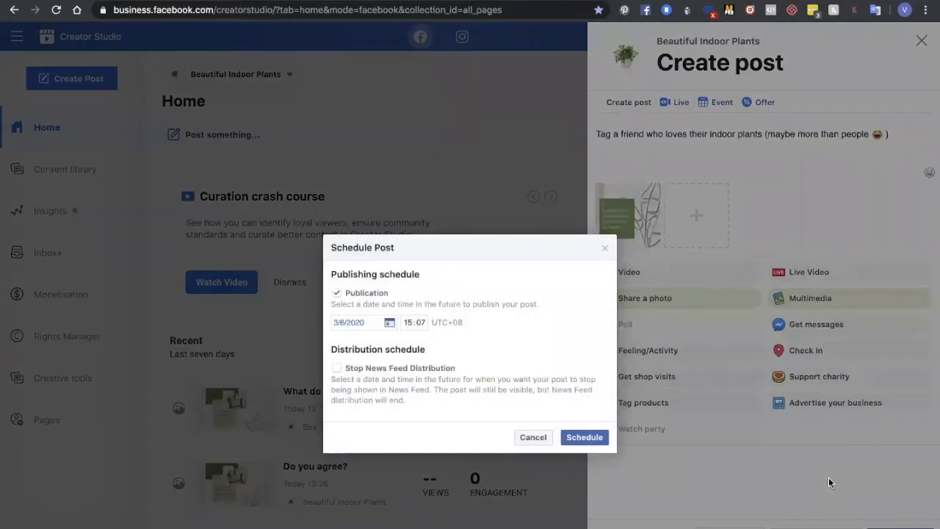
pyautogui.click(389, 323)
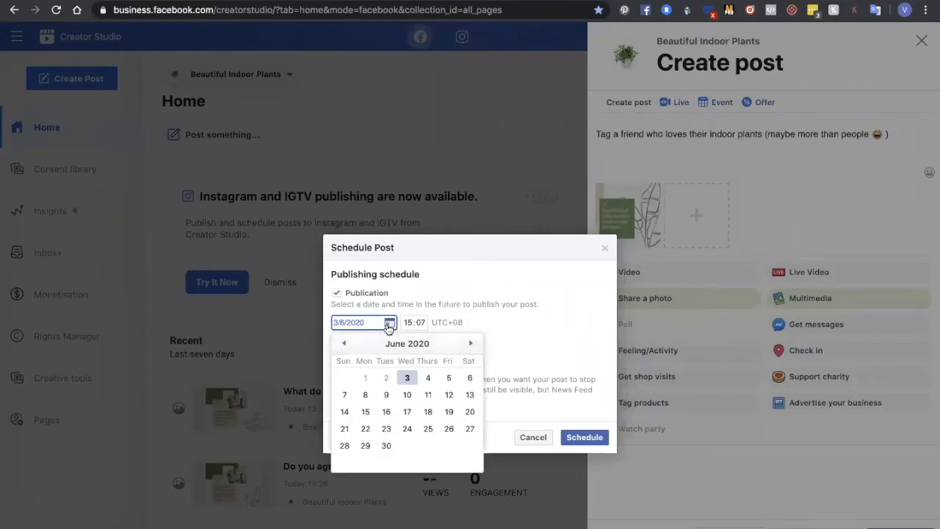
pyautogui.click(429, 379)
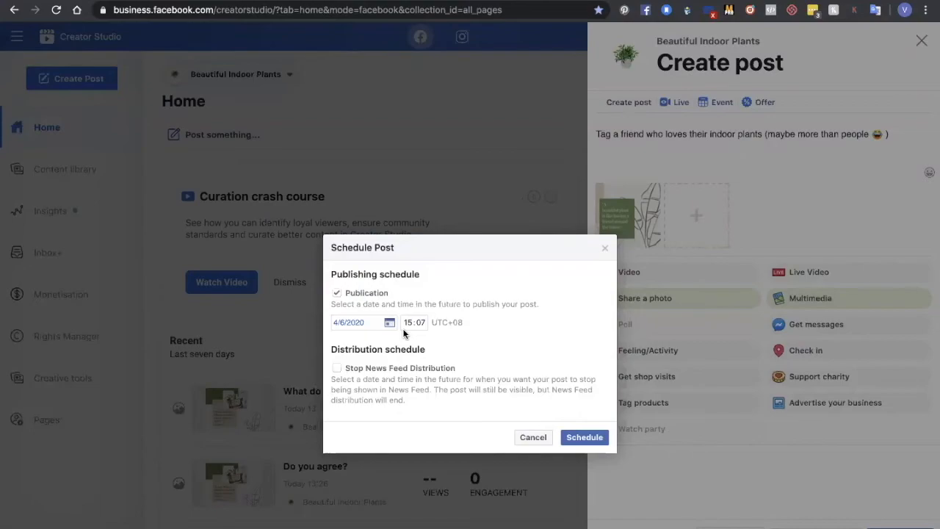
pyautogui.click(583, 438)
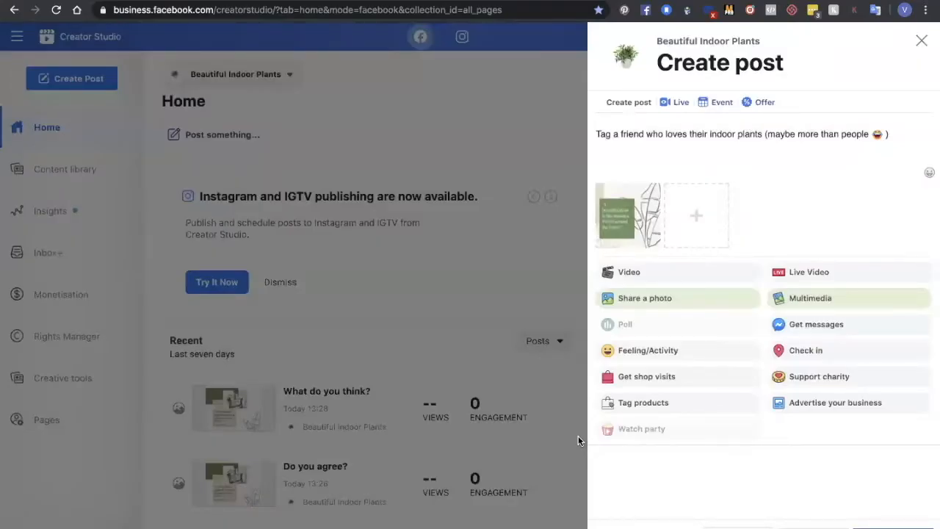
pyautogui.click(894, 527)
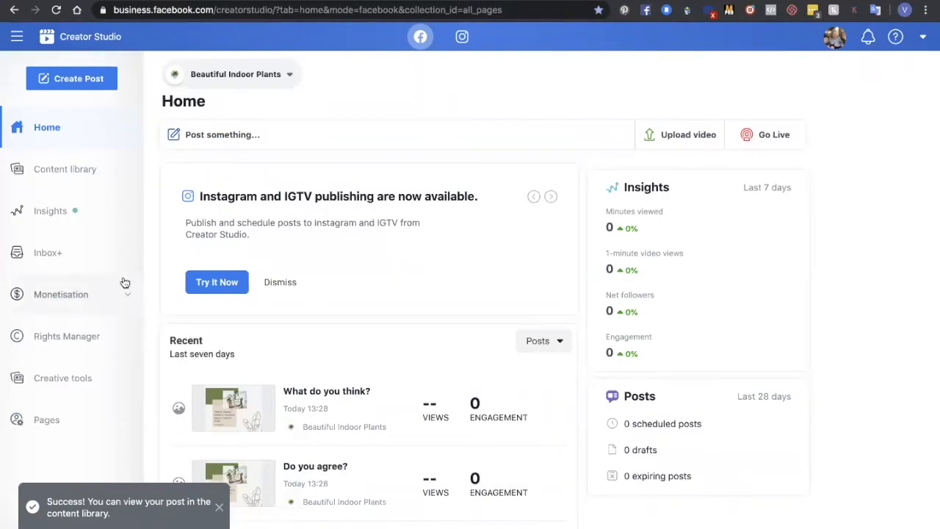
# Step: Start another Facebook post and attach the photo 4.png
pyautogui.click(66, 81)
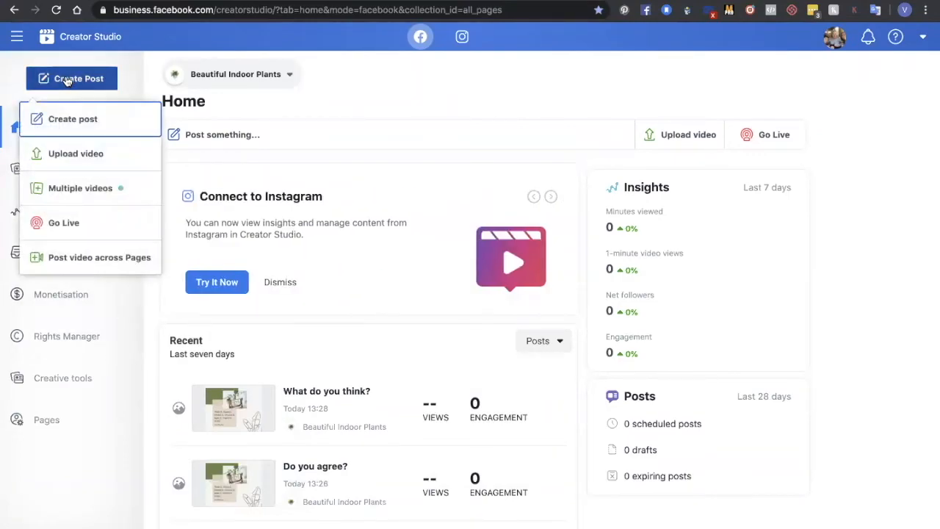
pyautogui.click(62, 123)
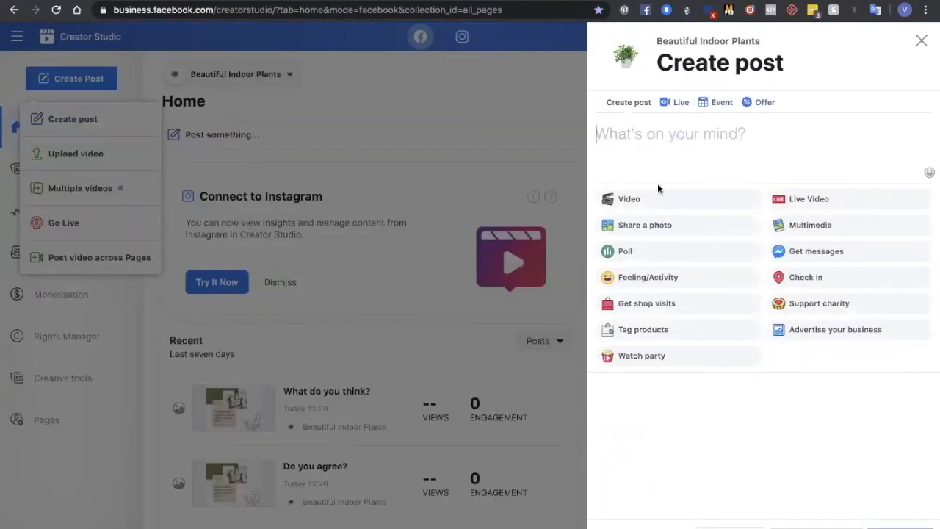
pyautogui.click(644, 226)
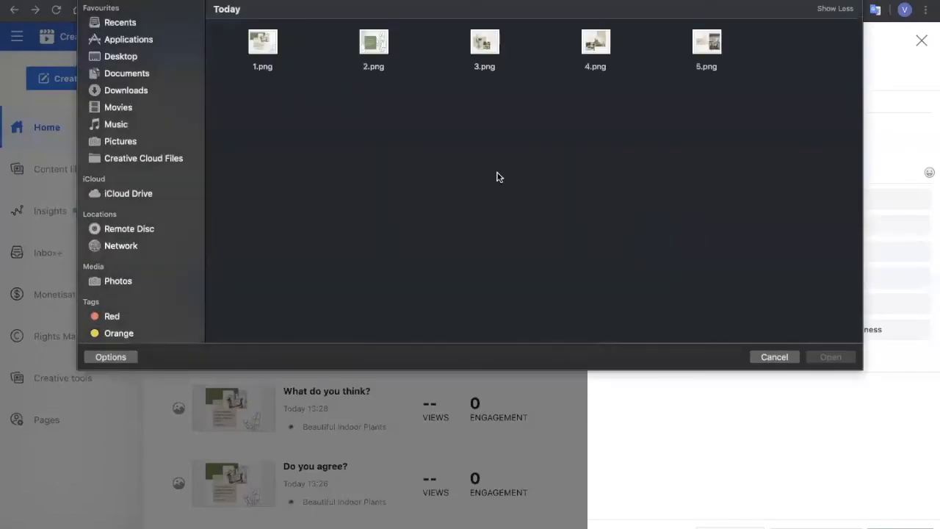
pyautogui.doubleClick(592, 43)
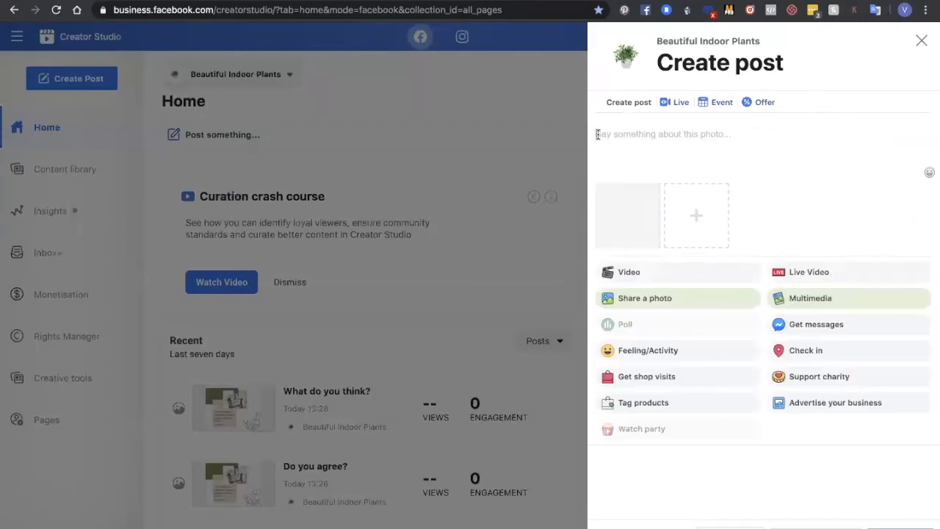
# Step: Write the post text "We love indoor plants. Do you? Post a photo below and show your fav."
pyautogui.click(598, 135)
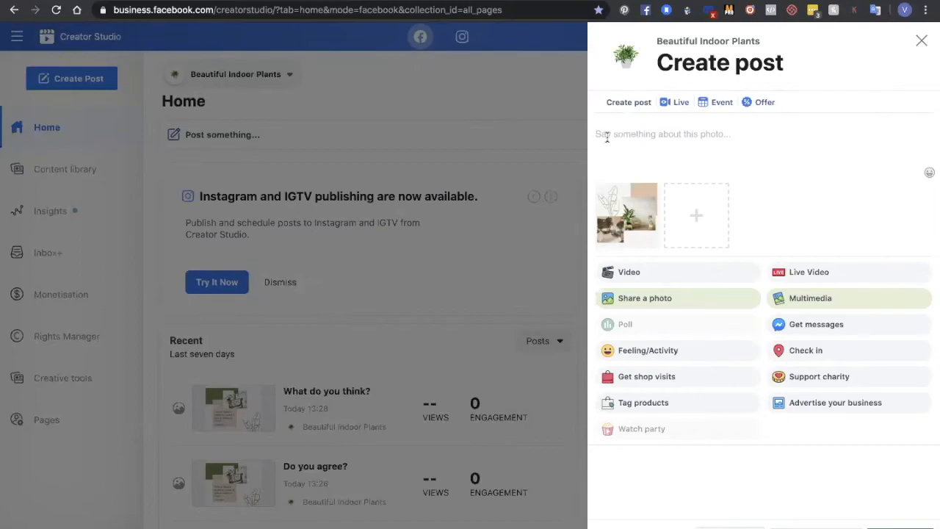
pyautogui.write('We love')
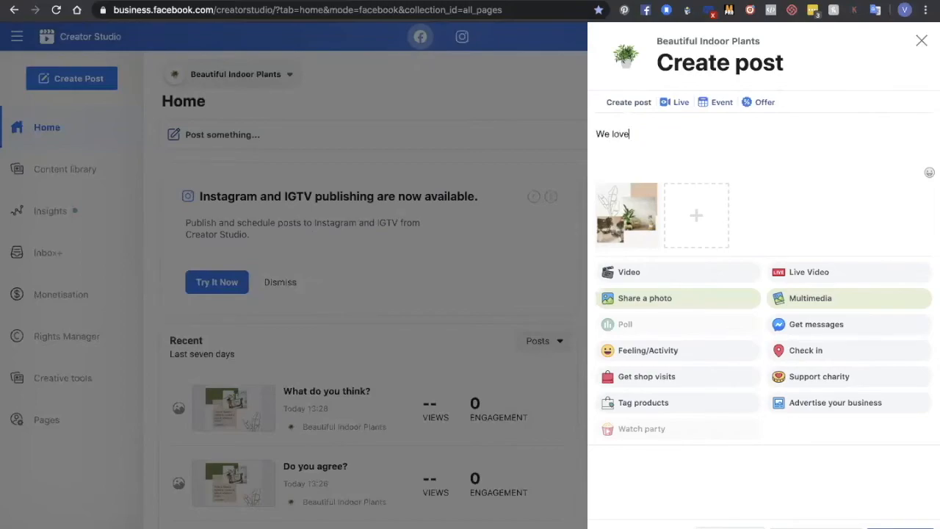
pyautogui.write(' indoor plants. Do you? Post a photo below and show your fav')
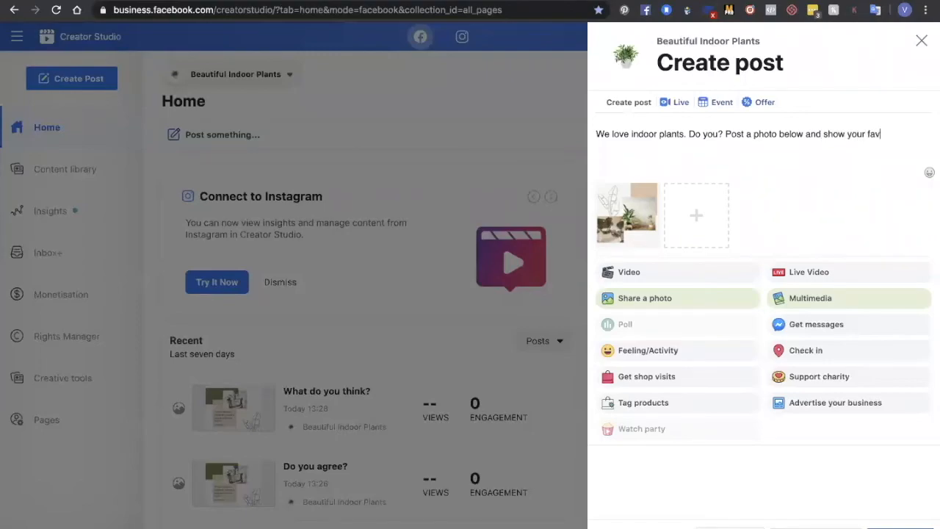
pyautogui.write('.')
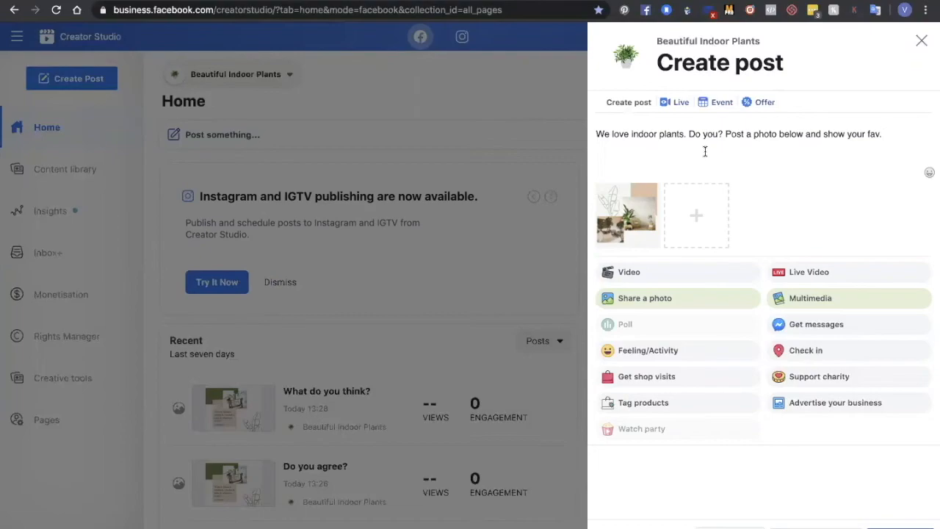
# Step: Add the seedling and herb emojis 🌱🌿 from Animals & nature at the end of the post text
pyautogui.click(930, 174)
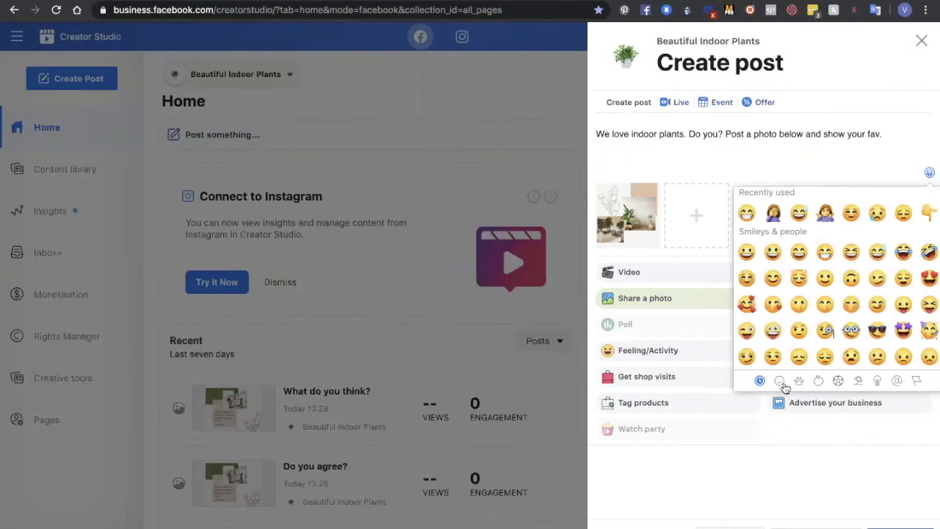
pyautogui.scroll(-10, 856, 338)
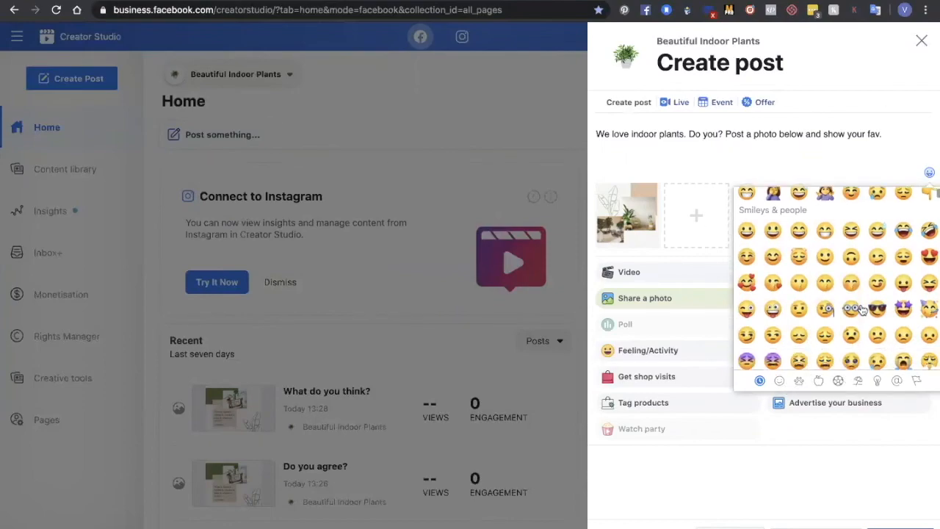
pyautogui.scroll(-10, 862, 310)
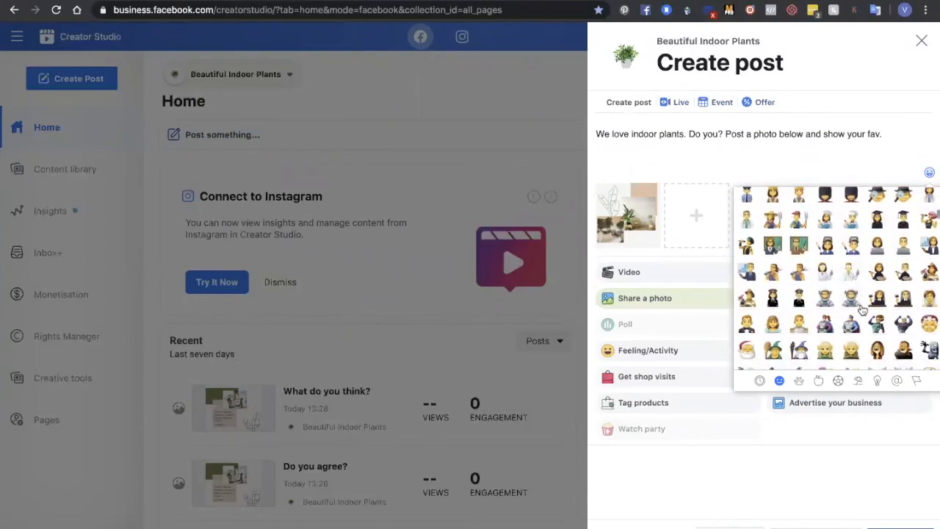
pyautogui.scroll(-10, 862, 310)
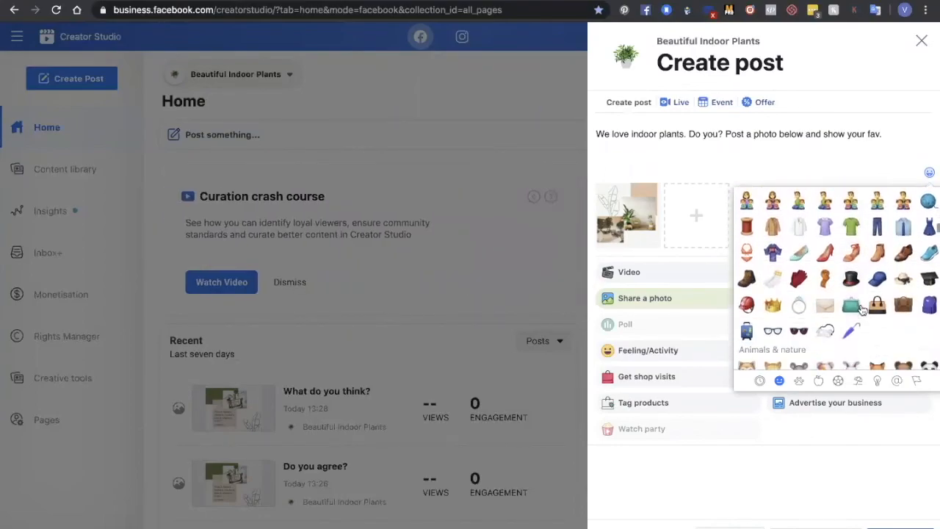
pyautogui.scroll(-8, 862, 310)
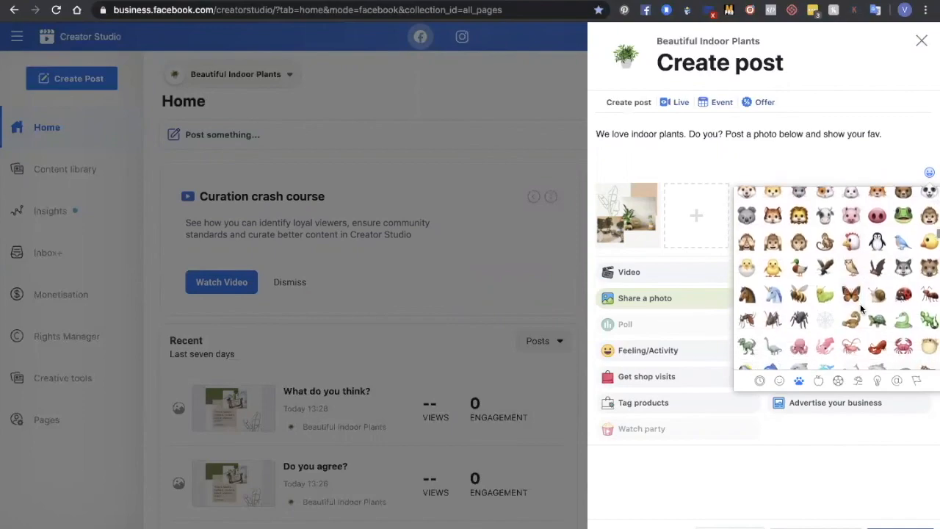
pyautogui.scroll(-1, 862, 310)
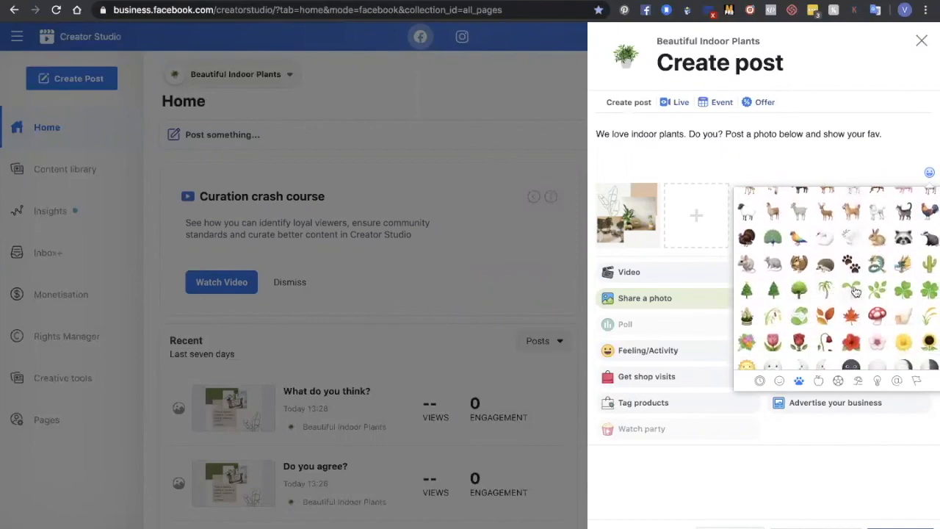
pyautogui.click(854, 291)
pyautogui.click(734, 159)
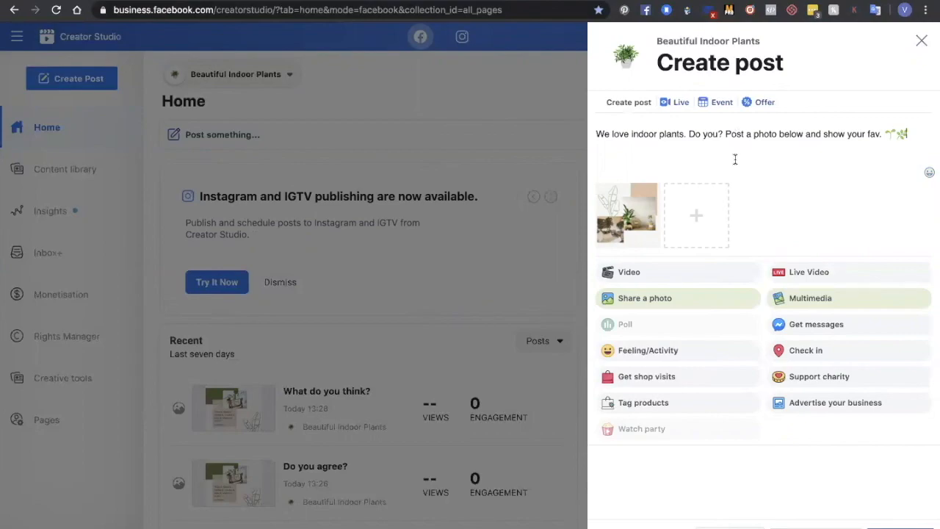
# Step: Schedule the indoor plants post for publication on 5/6/2020
pyautogui.click(845, 526)
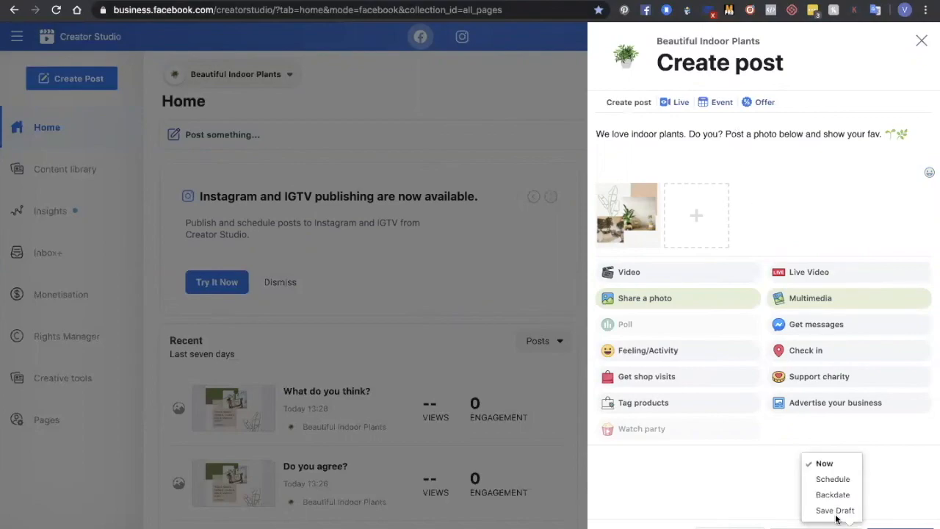
pyautogui.click(826, 481)
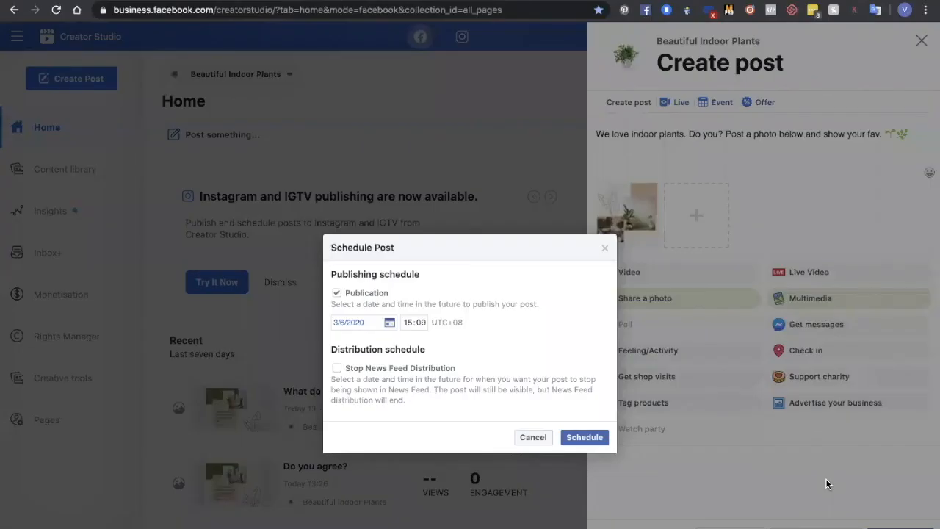
pyautogui.click(389, 324)
pyautogui.click(449, 377)
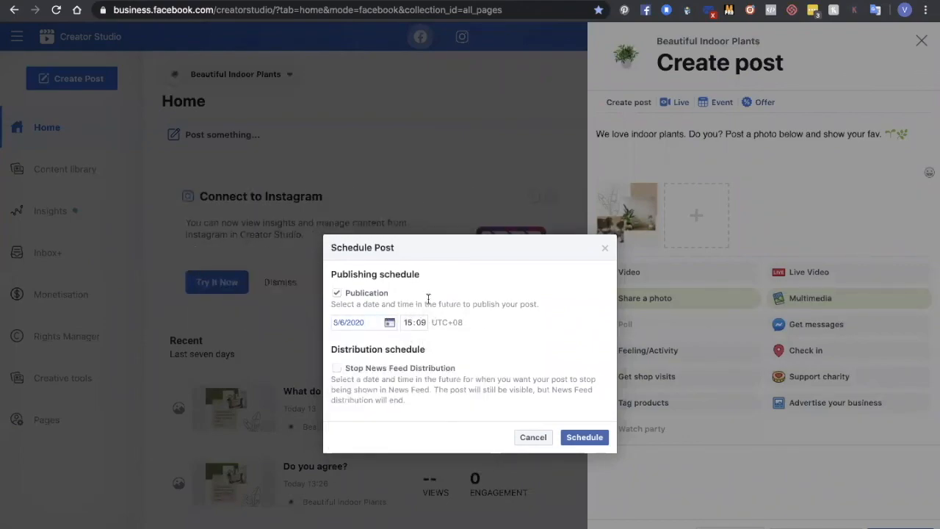
pyautogui.click(582, 437)
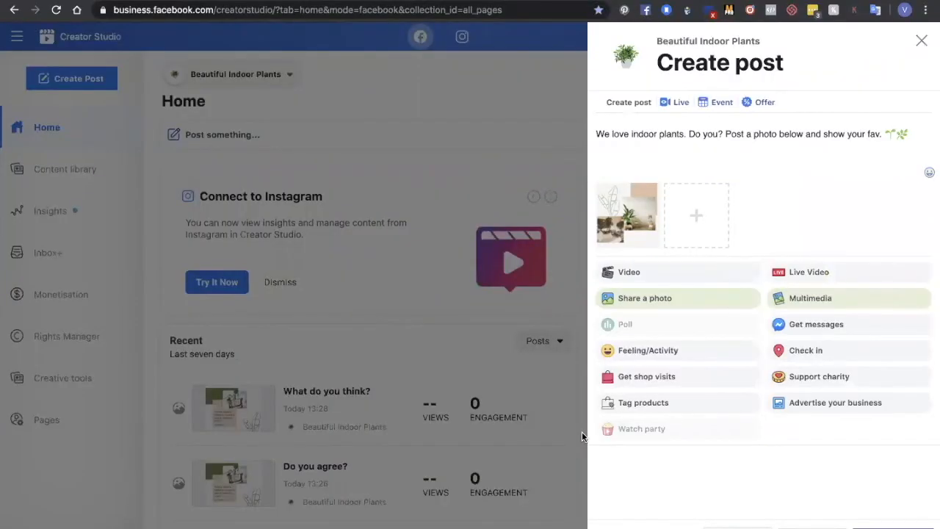